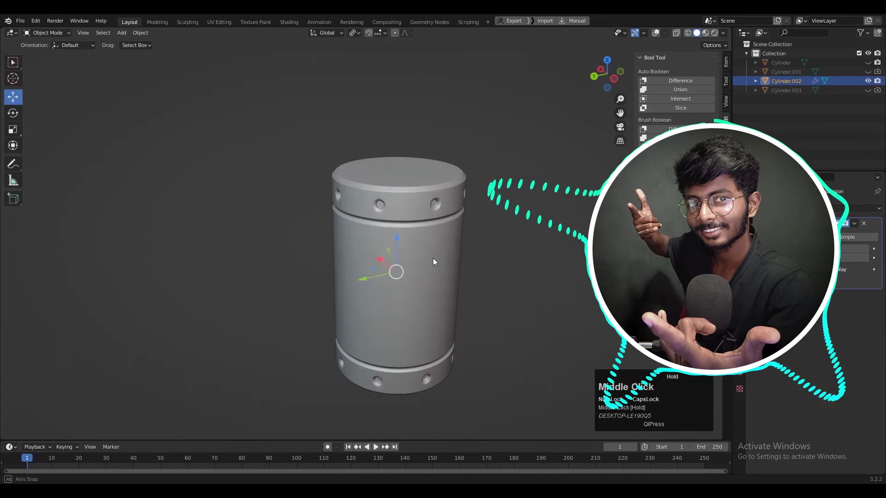
- Inspect the finished cylinder's end grooves and round recesses from several angles and up close
middle_drag(432, 258, 511, 248)
click(511, 247)
scroll(463, 232, up, 5)
scroll(463, 232, down, 3)
middle_drag(461, 231, 444, 221)
scroll(433, 253, up, 4)
shift+middle_drag(444, 221, 449, 203)
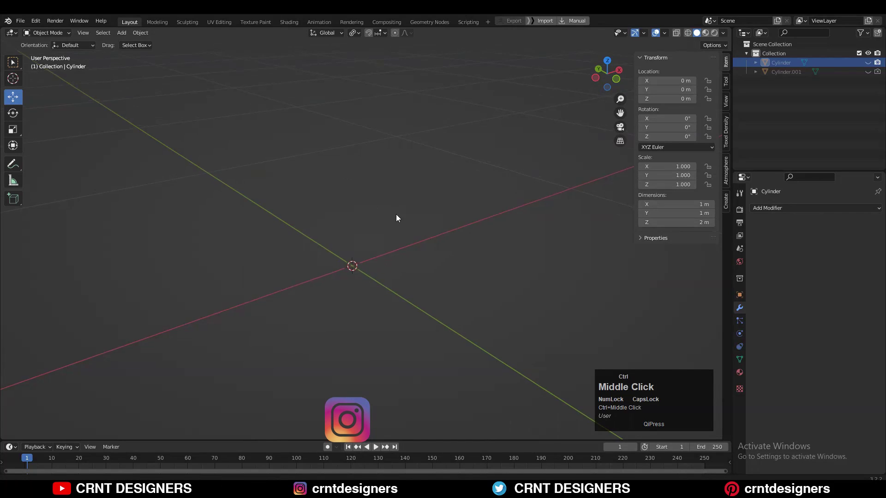
- Add a mesh cylinder with 64 vertices, a 1 m radius and a 2 m depth at the origin
key(shift+a)
mouse_move(377, 227)
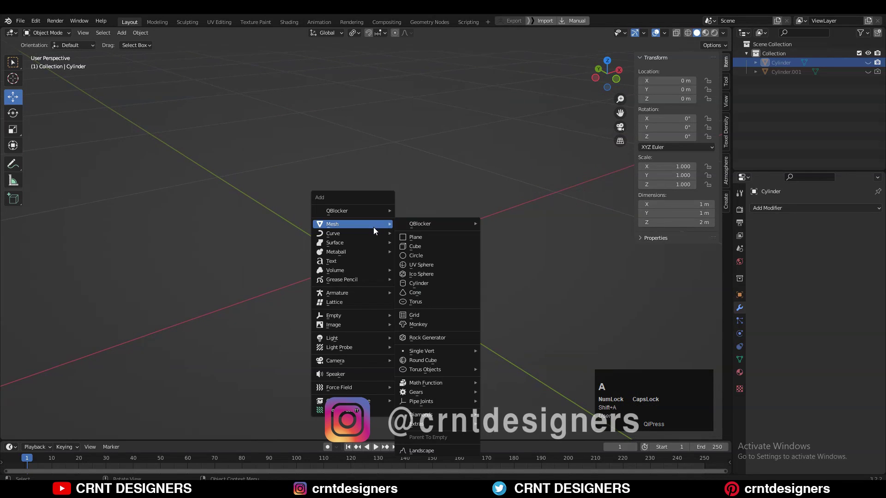
click(443, 282)
scroll(403, 280, down, 6)
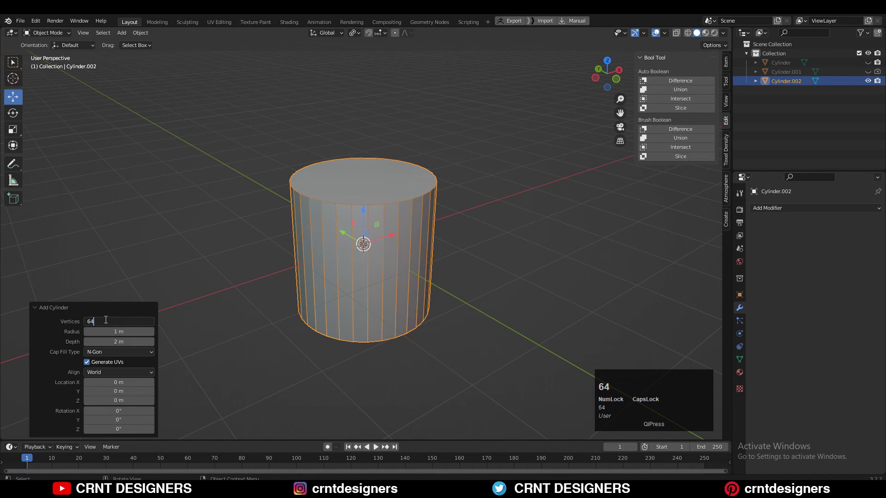
- In front view, scale the cylinder in X and Y only to about 0.6, keeping its height
scroll(527, 179, up, 3)
click(617, 79)
scroll(386, 200, down, 3)
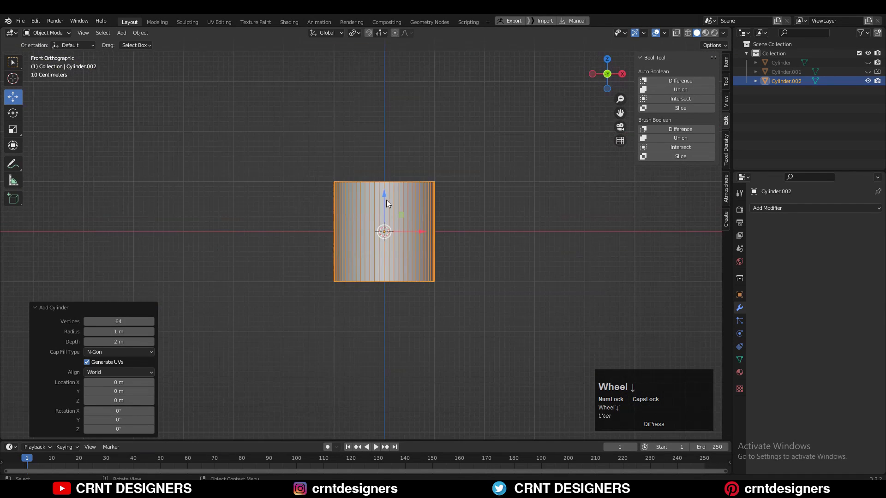
key(s)
key(shift+z)
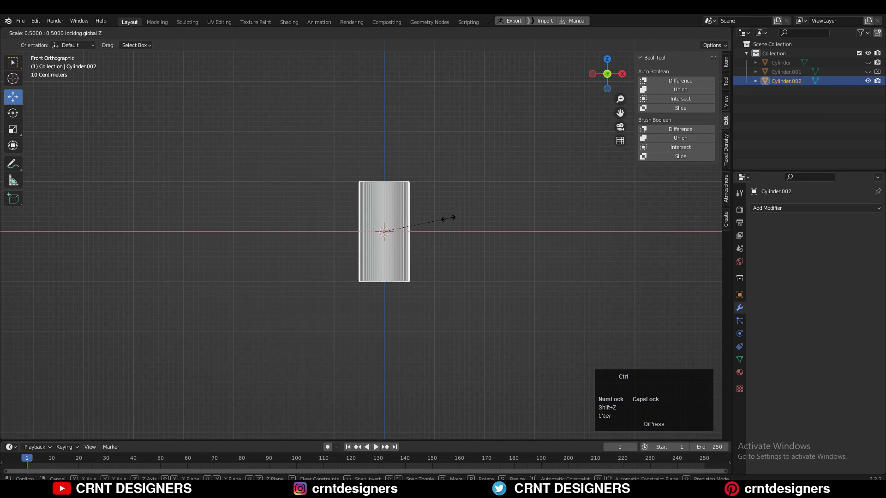
click(450, 219)
scroll(457, 200, up, 5)
click(531, 159)
shift+middle_drag(477, 184, 450, 243)
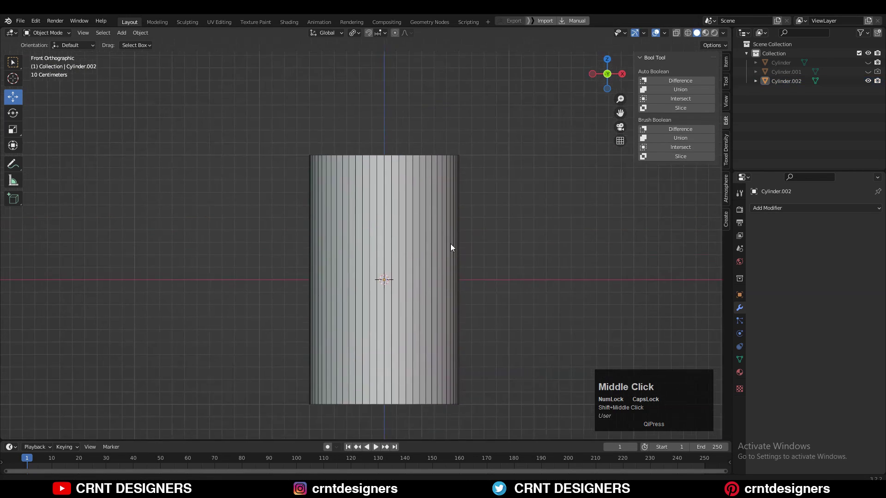
- Enter Edit Mode on the cylinder and add one centred horizontal loop cut around its side
scroll(396, 201, up, 2)
click(396, 169)
key(Tab)
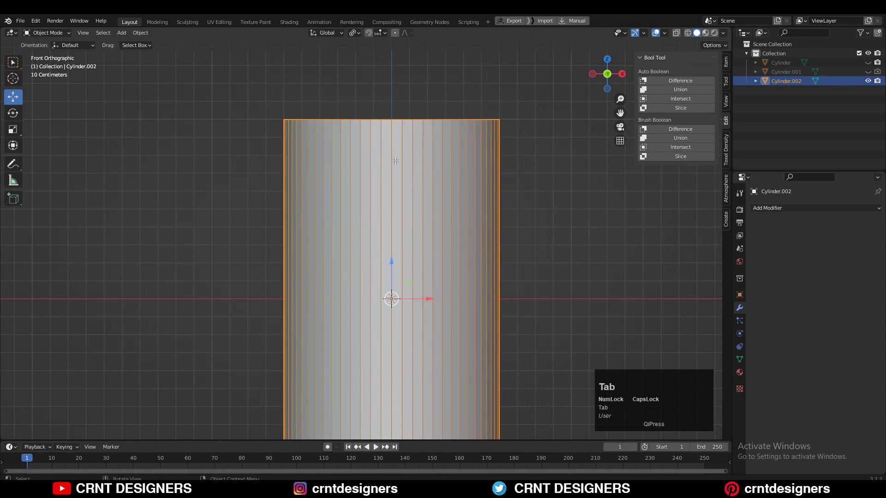
click(414, 217)
right_click(413, 217)
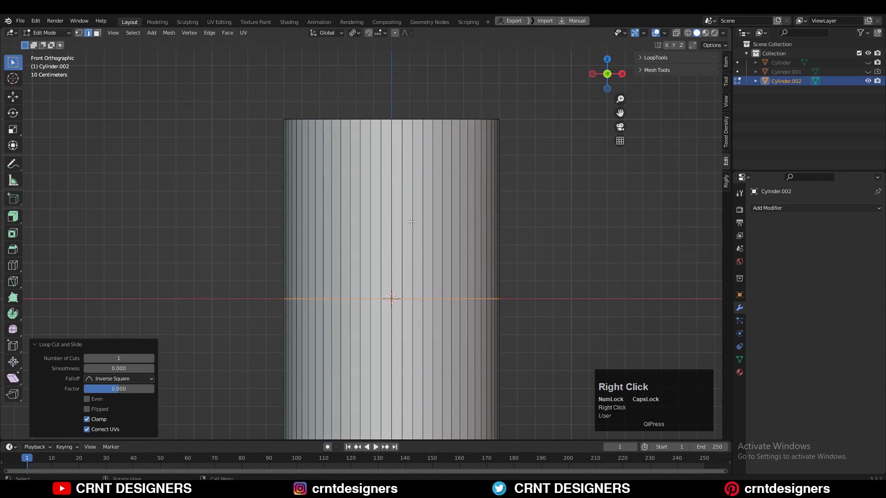
- Bevel the centre edge loop with 2 segments and a width of 0.7 m
scroll(477, 243, down, 4)
key(ctrl+b)
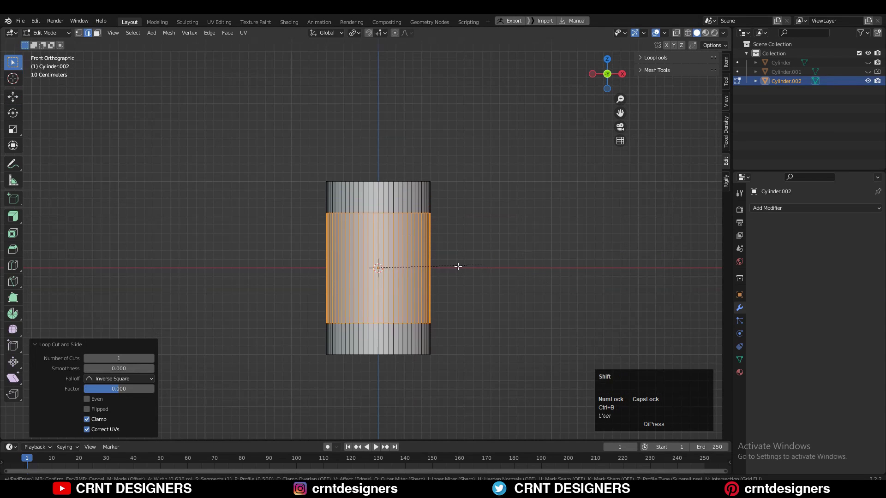
shift+click(594, 286)
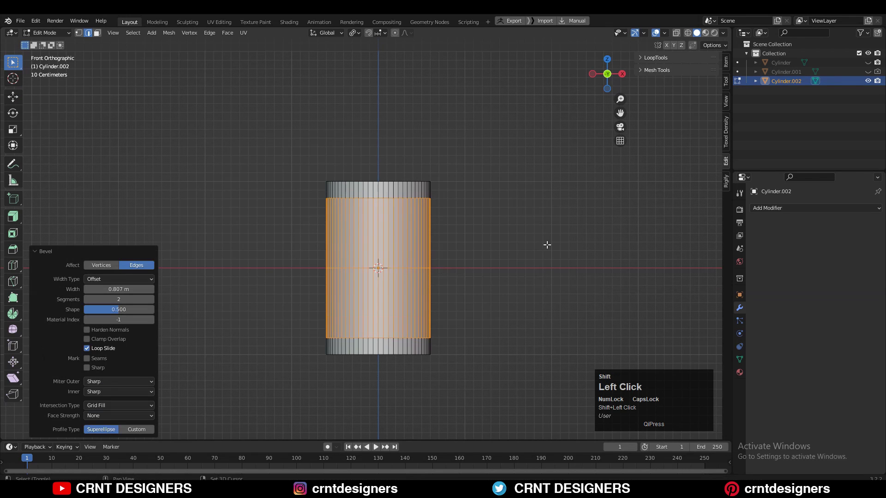
click(119, 290)
drag(119, 289, 93, 277)
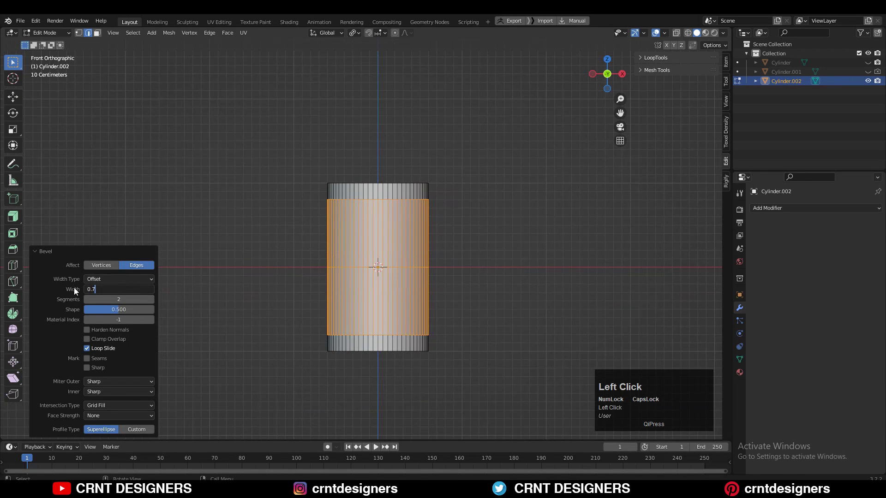
- With X-ray enabled, select the upper and lower edge loops and bevel them about 0.028 m with 2 segments
click(676, 32)
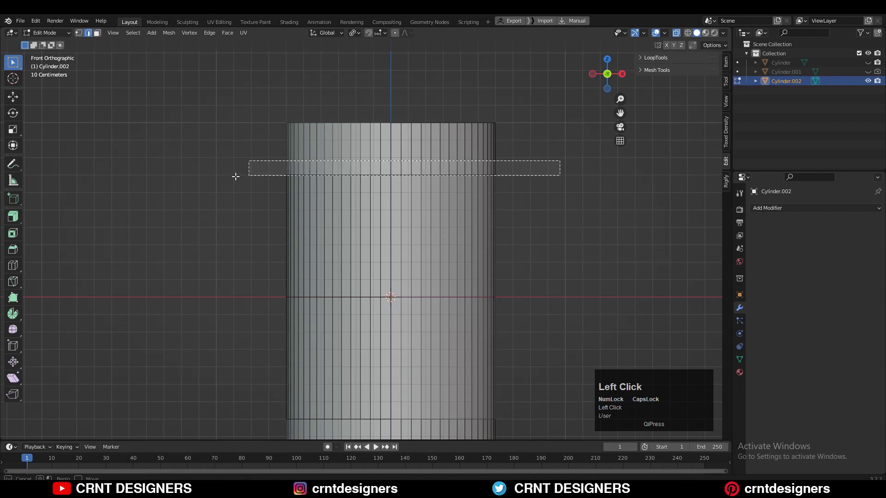
drag(235, 177, 236, 177)
scroll(461, 301, down, 4)
scroll(510, 242, up, 4)
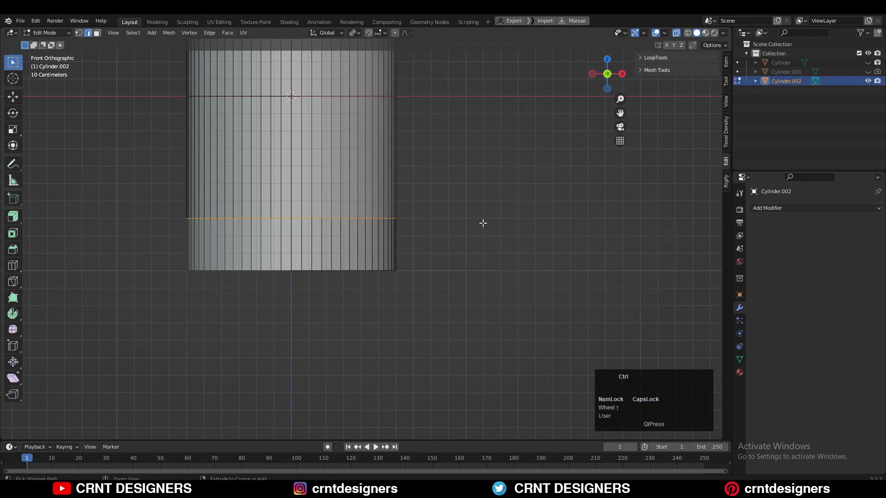
key(ctrl+b)
click(421, 214)
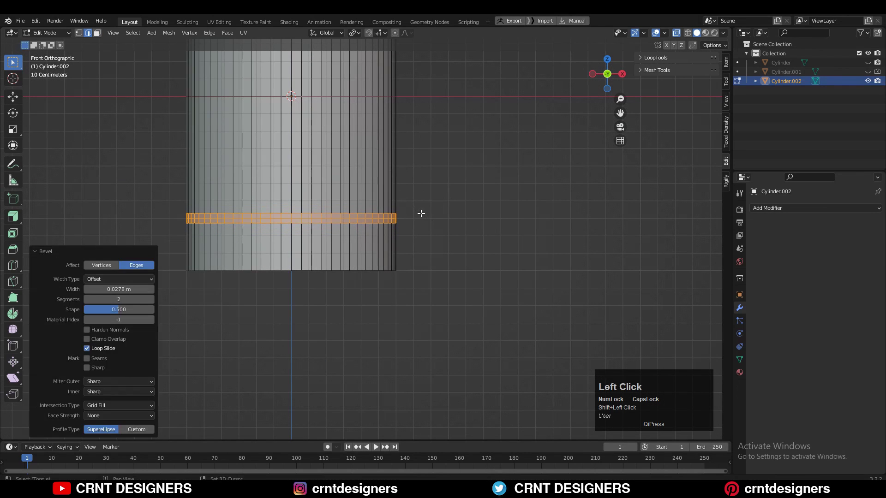
- Reduce the selection to the middle loop of each bevelled band and scale both loops to 0.96 to form V-grooves
key(ctrl+KP_Subtract)
scroll(421, 214, down, 4)
shift+middle_drag(464, 243, 492, 375)
scroll(496, 292, up, 8)
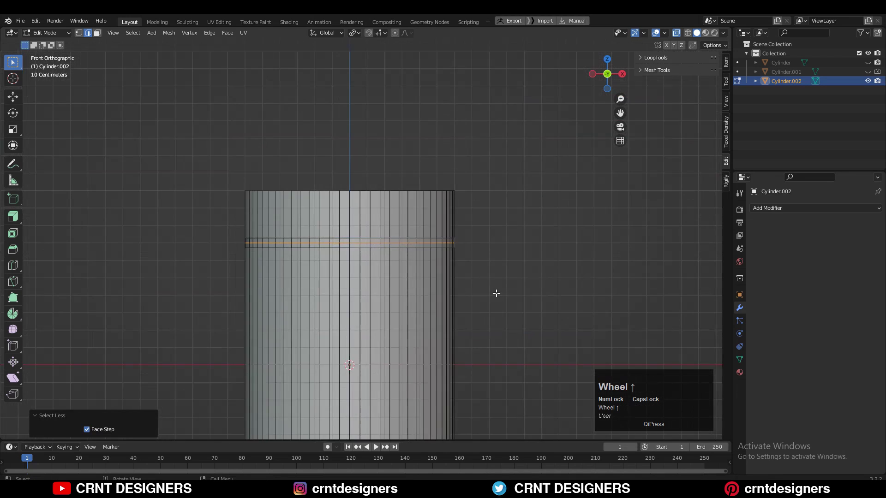
key(s)
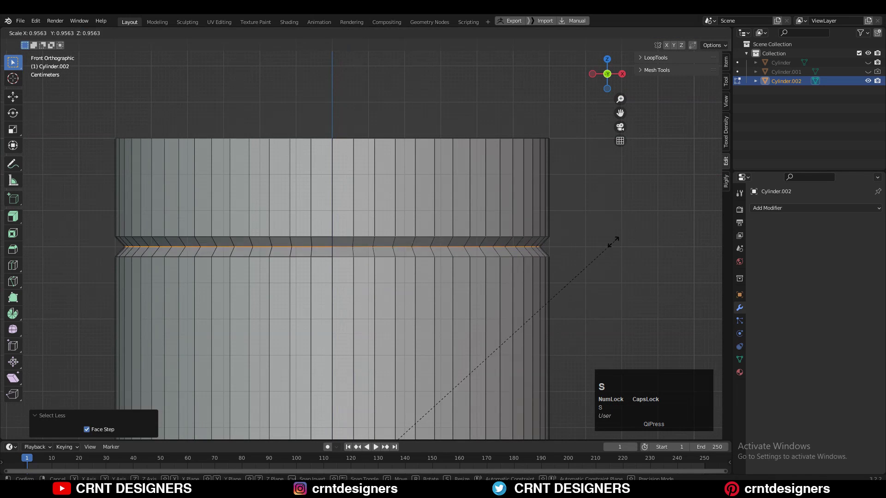
click(685, 217)
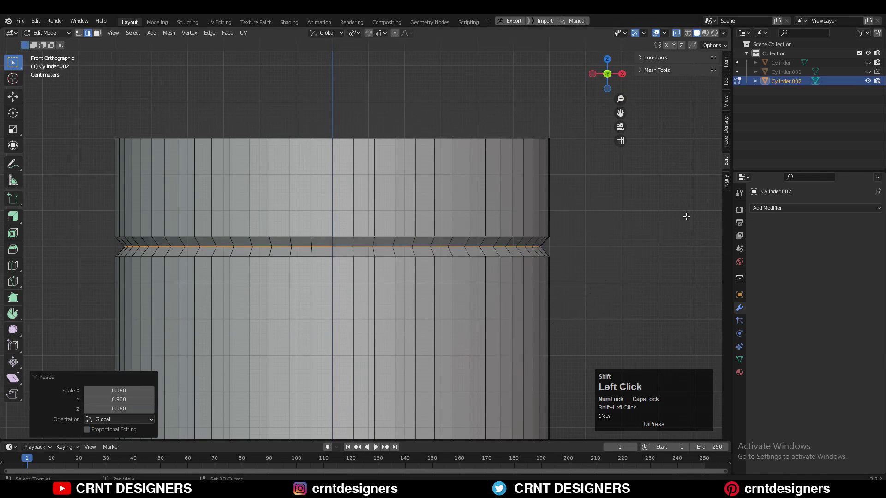
- Select the top and bottom cap faces and bevel their rims about 0.032 m with 1 segment
scroll(292, 132, down, 5)
middle_drag(518, 292, 373, 185)
shift+click(383, 346)
middle_drag(455, 231, 464, 323)
click(609, 80)
key(ctrl+b)
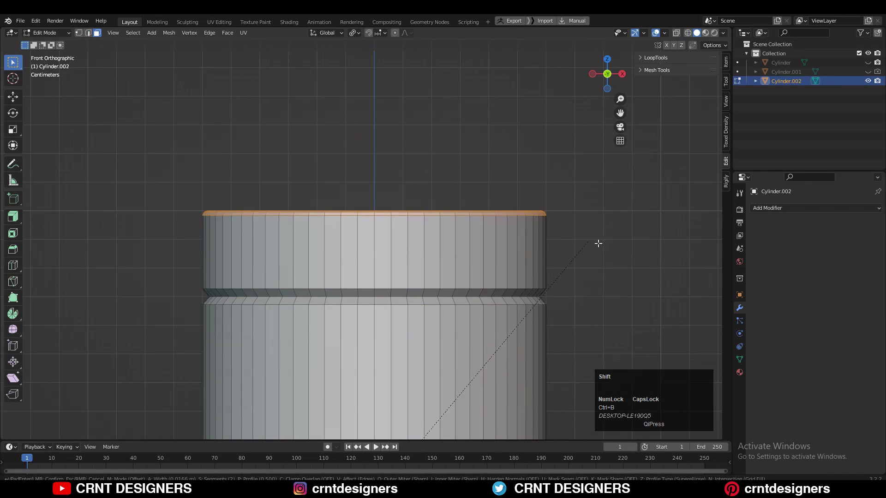
click(676, 270)
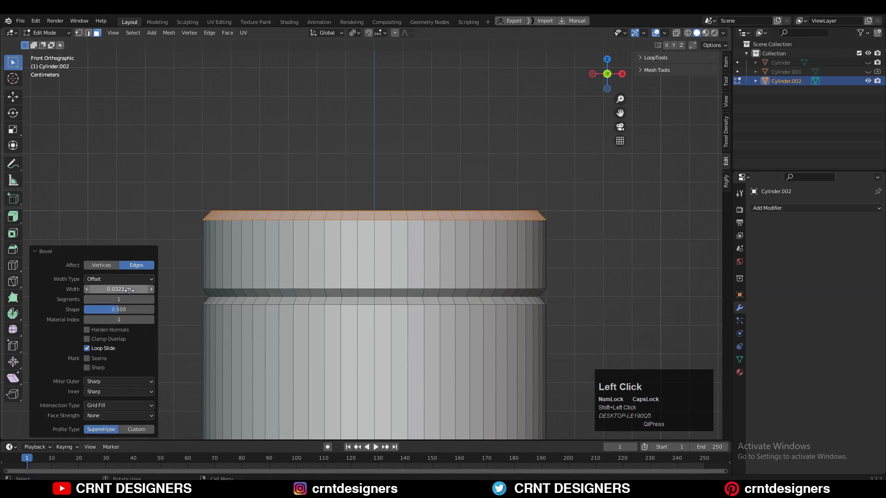
- Add three evenly spaced loop cuts around the band above the upper groove and select its four central front faces
key(ctrl+r)
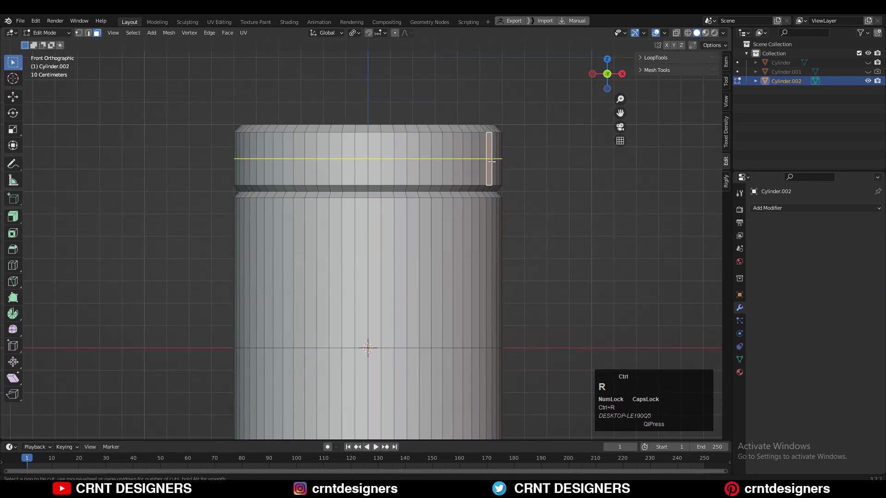
click(491, 160)
right_click(558, 163)
shift+middle_drag(558, 163, 544, 247)
scroll(544, 247, up, 5)
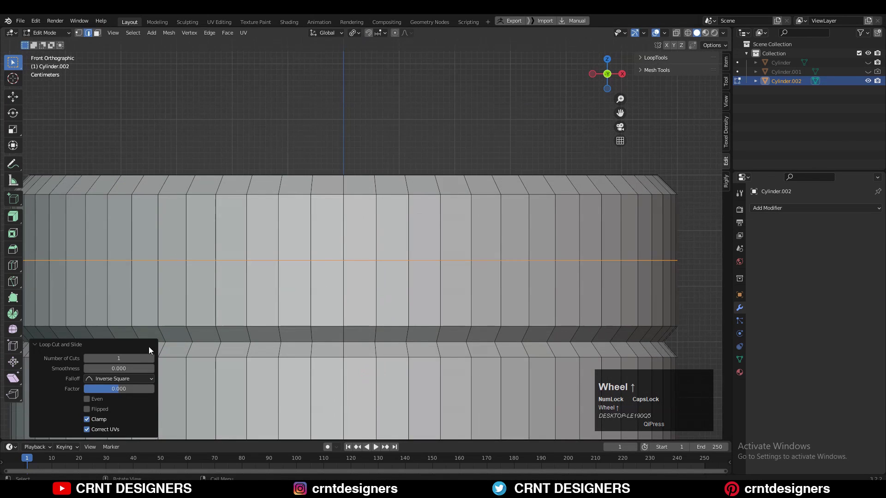
click(340, 232)
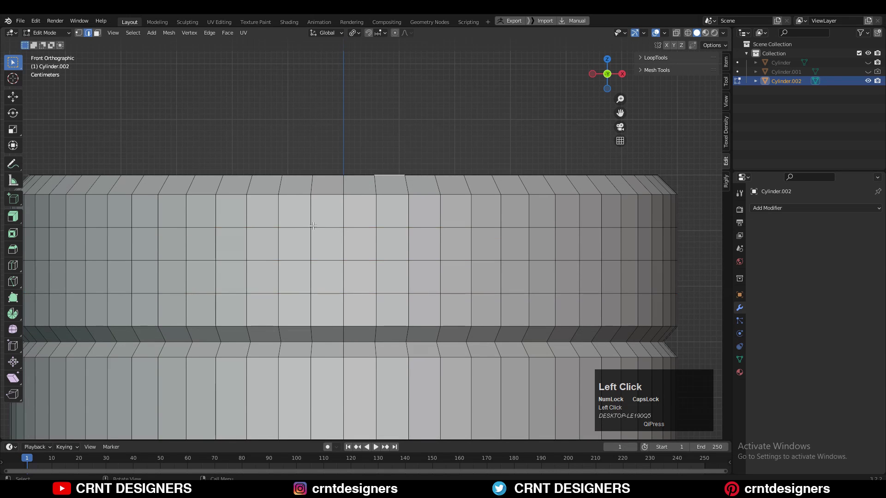
drag(323, 223, 359, 270)
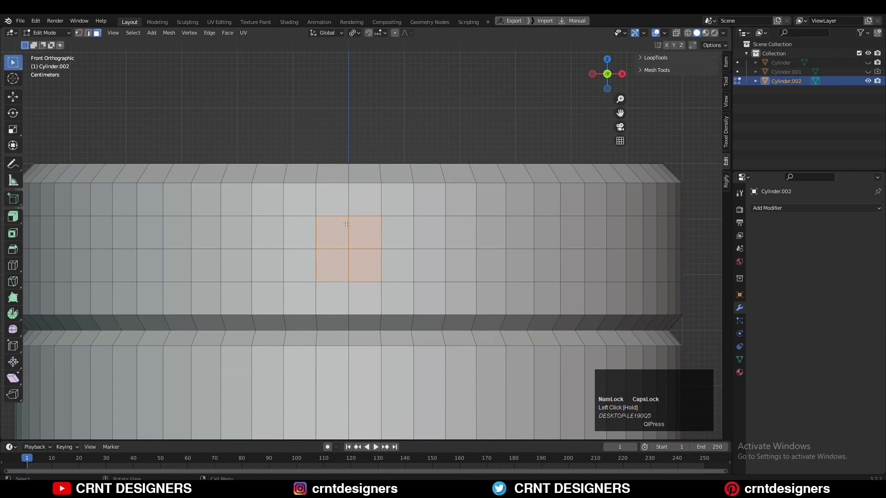
scroll(412, 239, down, 3)
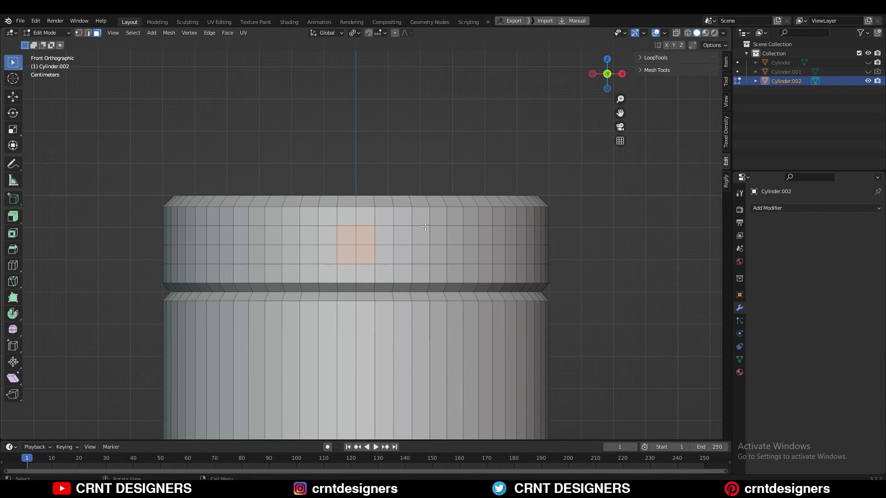
- Return to Object Mode and add a second mesh cylinder with 8 vertices
key(Tab)
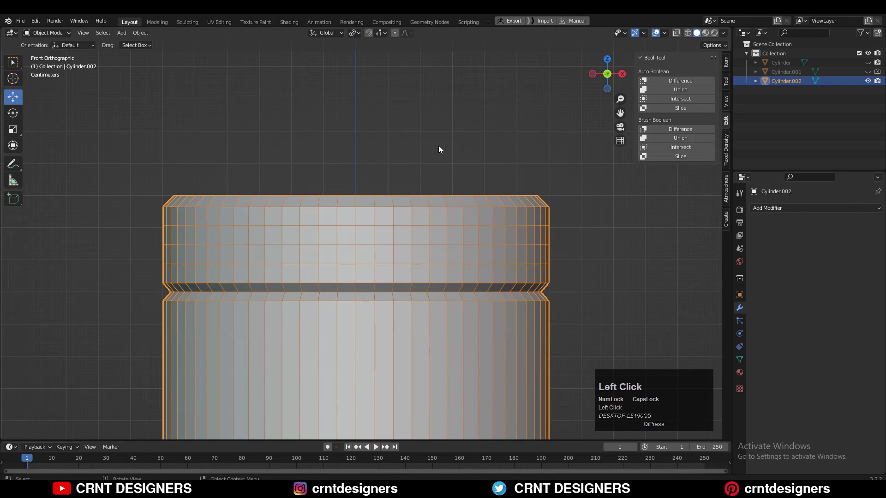
scroll(439, 145, down, 6)
key(shift+a)
mouse_move(408, 195)
click(457, 253)
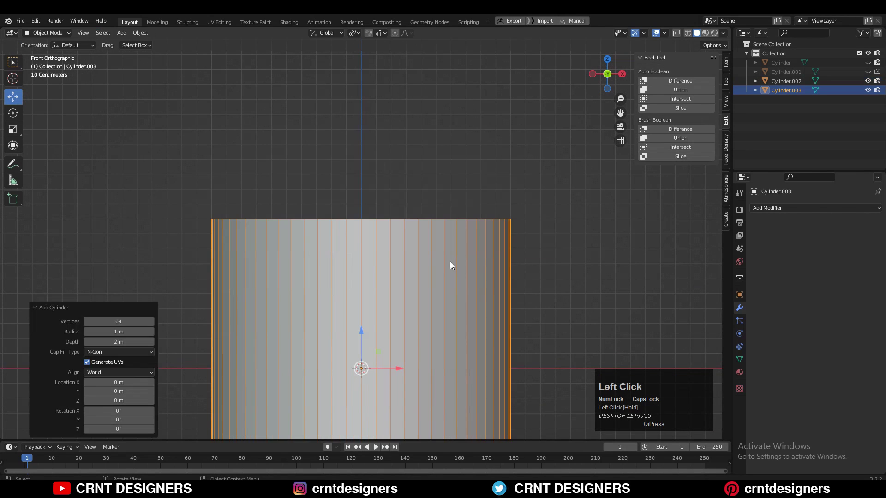
text(8)
key(Return)
- In right view, rotate the octagonal cylinder 90° to lie along the Y axis and scale it to 0.2
click(622, 74)
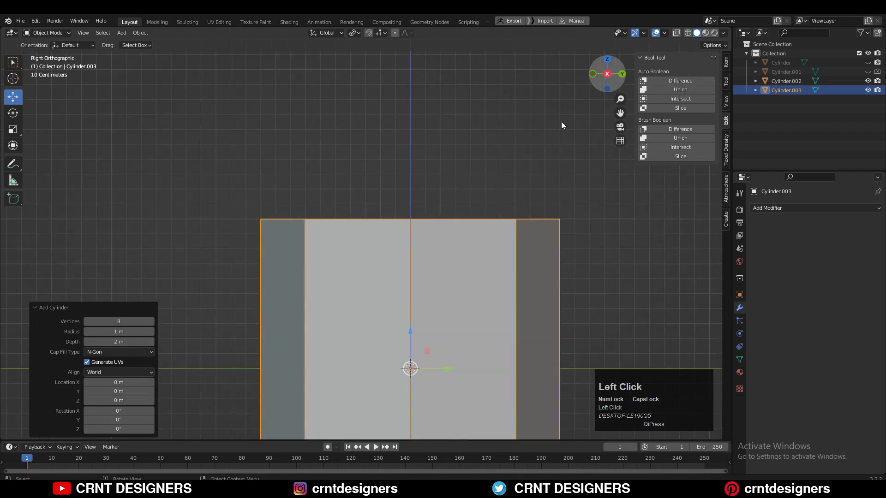
ctrl+middle_drag(480, 365, 477, 286)
key(r)
ctrl+click(234, 430)
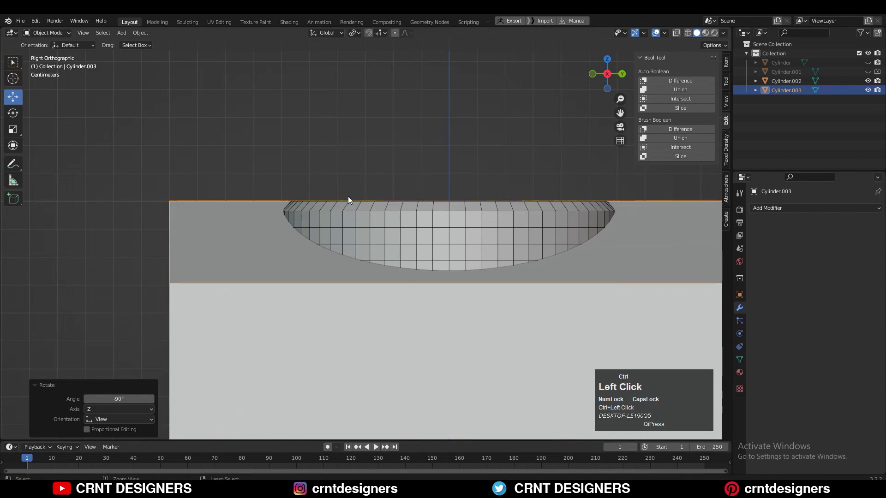
ctrl+middle_drag(354, 152, 355, 277)
key(s)
click(423, 264)
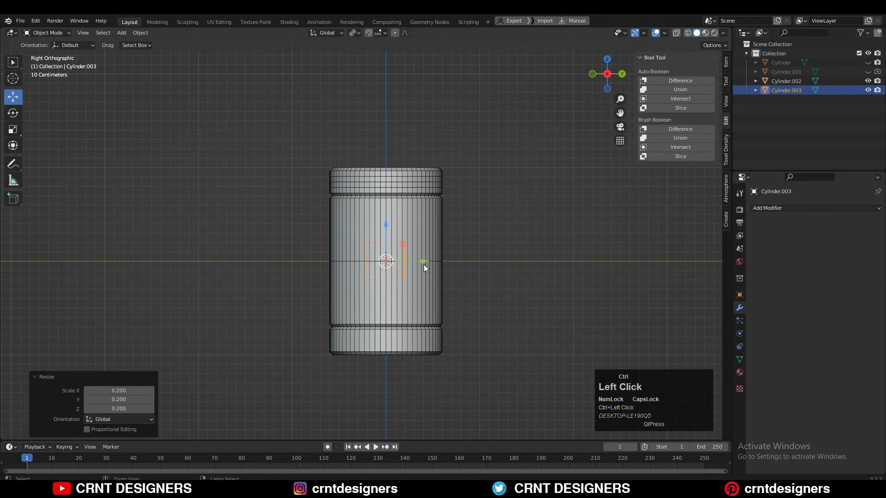
- Stretch the octagonal cylinder along Y by about 4.77 so it passes through both sides of the body
scroll(500, 251, up, 5)
scroll(500, 252, down, 6)
key(s)
click(215, 285)
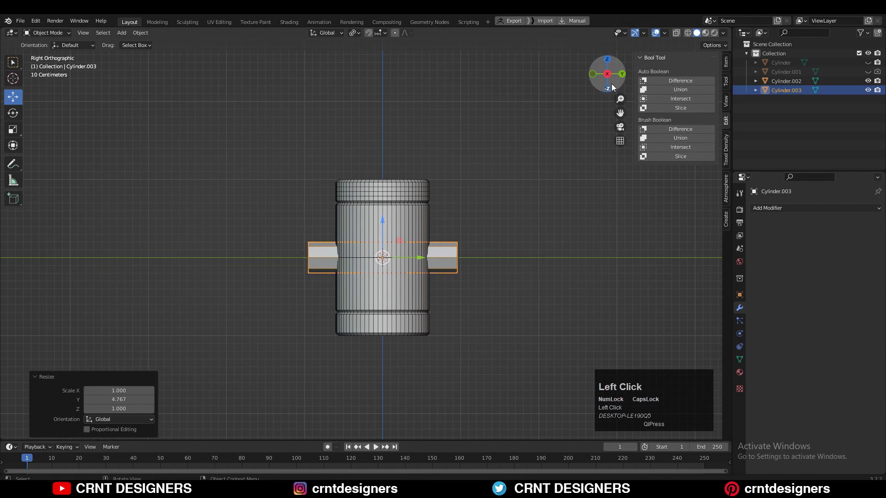
- In front view, scale the octagonal cylinder to 0.3 and raise it along Z above the body's top rim
click(592, 74)
shift+middle_drag(403, 267, 404, 284)
scroll(403, 284, up, 4)
key(s)
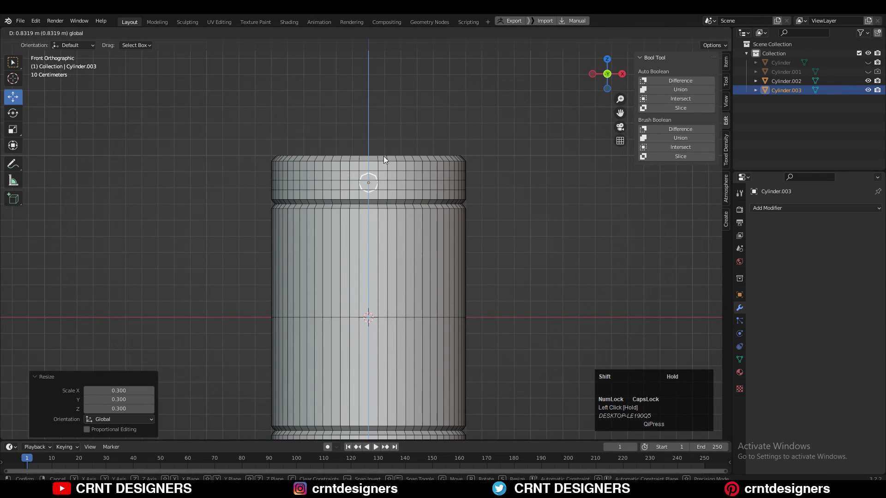
drag(384, 157, 384, 157)
scroll(384, 157, up, 6)
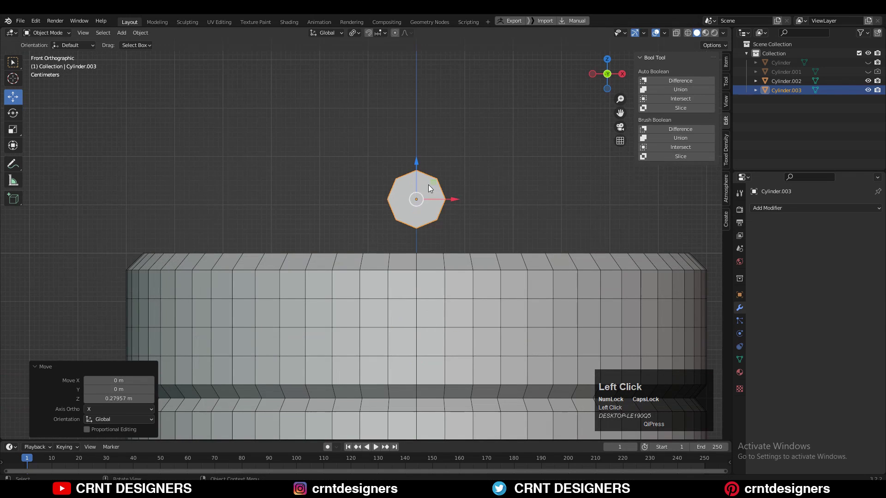
- Select the body's vertex at the front centre of the upper band and snap the 3D cursor to it
shift+middle_drag(425, 234, 391, 168)
click(385, 264)
key(Tab)
key(1)
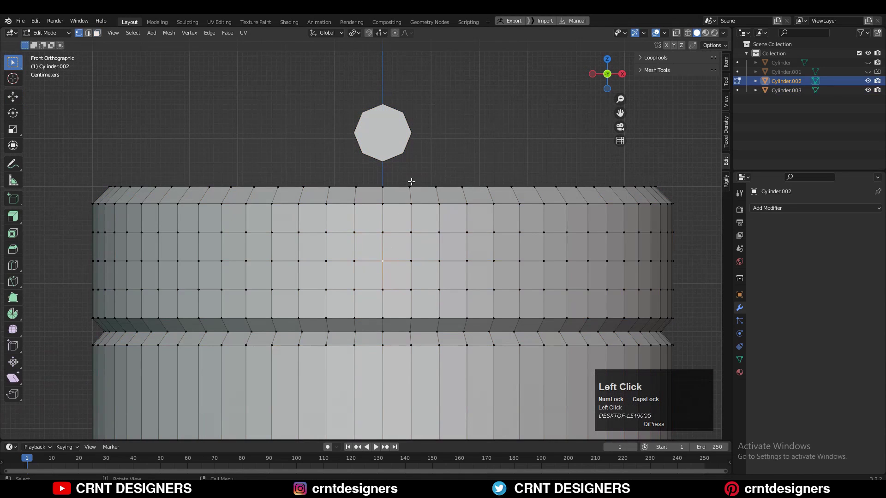
key(shift+s)
click(412, 220)
- Back in Object Mode, select the octagonal cylinder and snap it to the 3D cursor
key(Tab)
click(381, 136)
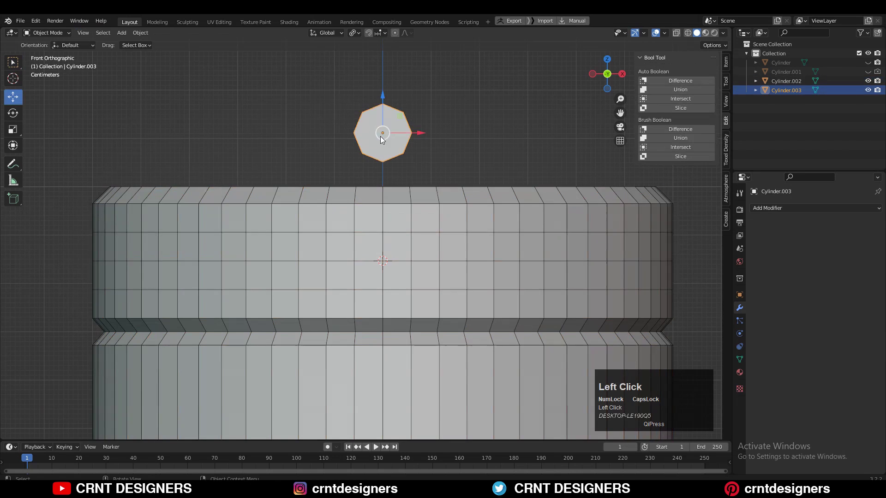
key(shift+s)
click(419, 118)
- Scale the octagonal cylinder up by about 1.402 so its corners meet the grid lines of the upper band
scroll(465, 265, up, 3)
shift+middle_drag(465, 264, 482, 181)
key(s)
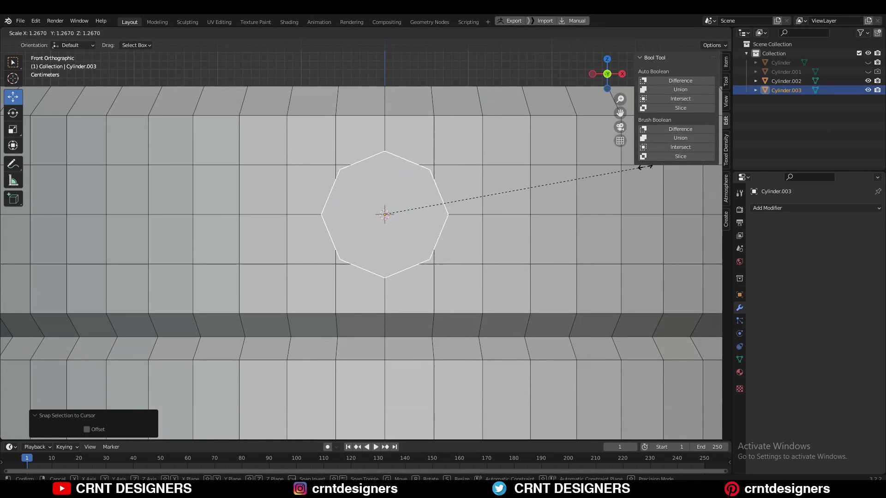
key(shift)
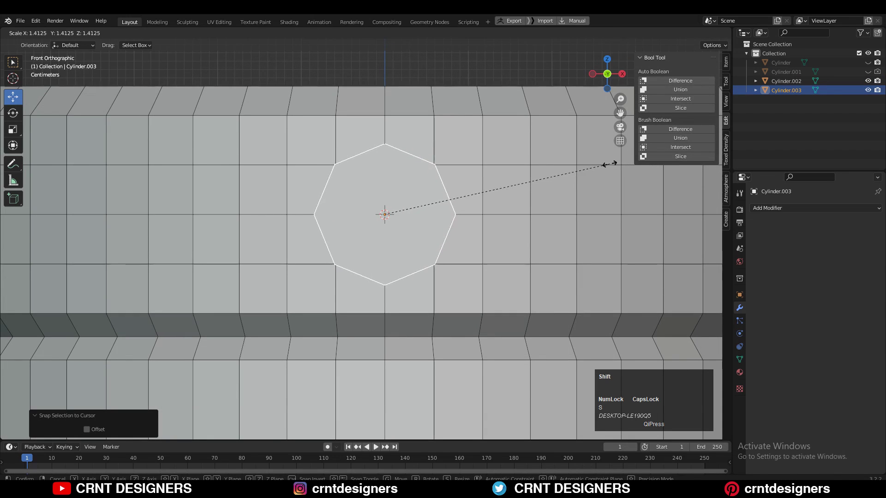
click(597, 162)
scroll(414, 189, down, 4)
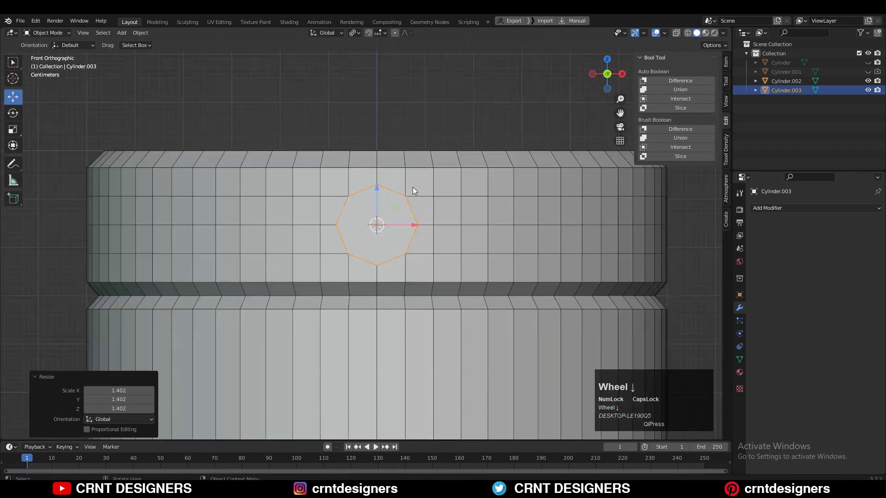
- Reselect only the octagonal cylinder and stretch it along Y by about 3.99
middle_drag(414, 189, 318, 238)
shift+click(411, 142)
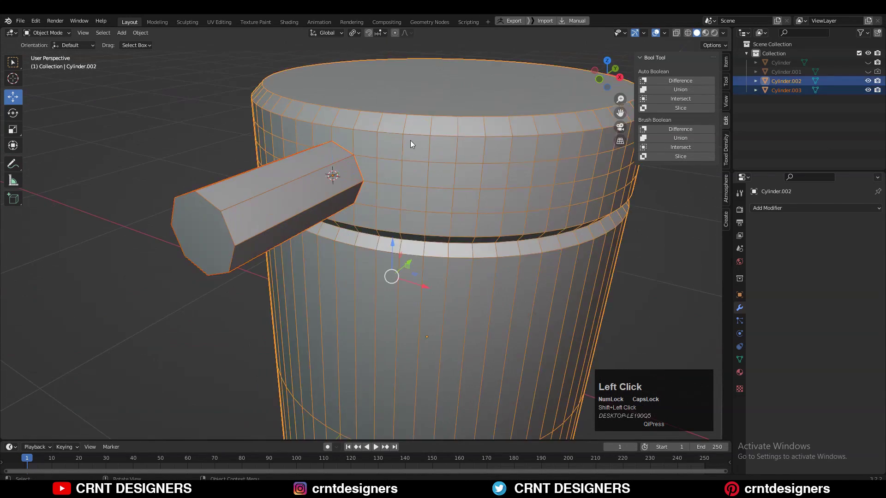
scroll(411, 142, down, 6)
click(356, 215)
middle_drag(355, 216, 306, 195)
key(s)
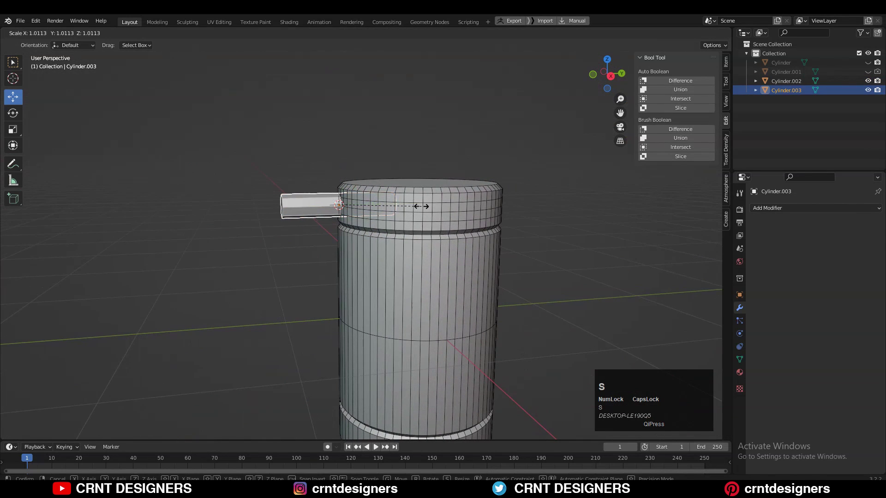
key(y)
click(663, 196)
- In right view, move the octagonal cylinder 0.6 m along Y through the body's centre and snap the 3D cursor to the world origin
middle_drag(475, 208, 561, 201)
scroll(561, 201, up, 2)
click(621, 74)
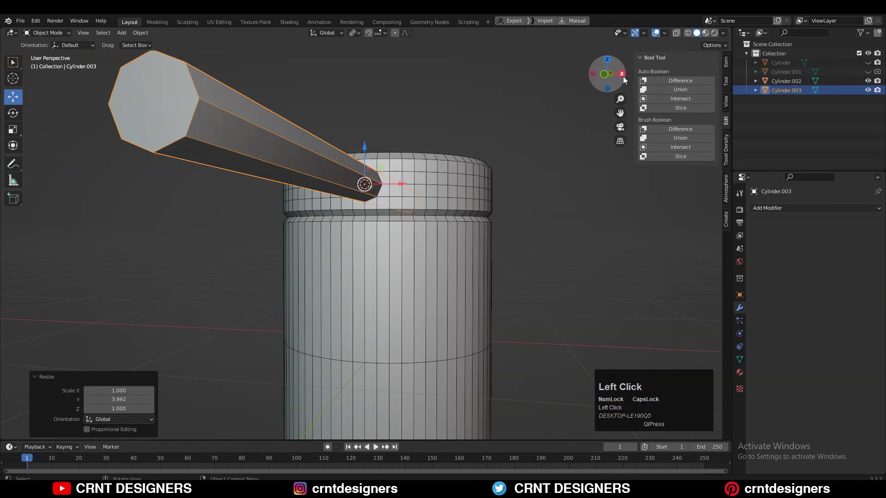
ctrl+drag(368, 188, 481, 187)
scroll(417, 184, down, 4)
key(grave)
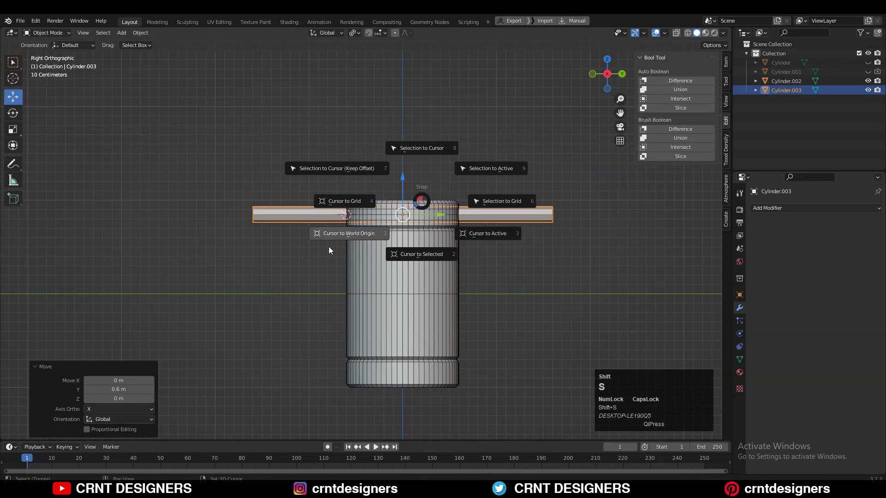
- In top view, duplicate the octagonal cylinder in place and rotate the copy 90° to form a cross
click(606, 60)
key(shift+d)
right_click(456, 162)
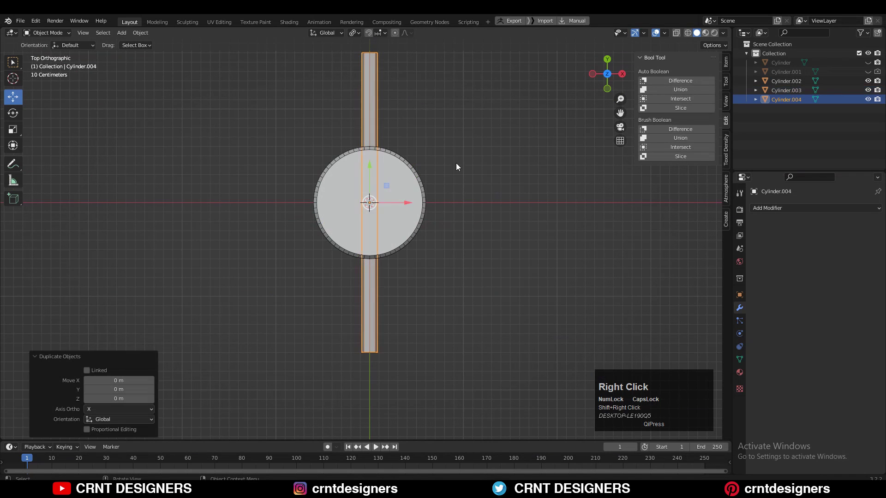
key(r)
ctrl+click(408, 320)
- Duplicate both crossed octagonal cylinders in place and rotate the copies 45°
shift+click(363, 111)
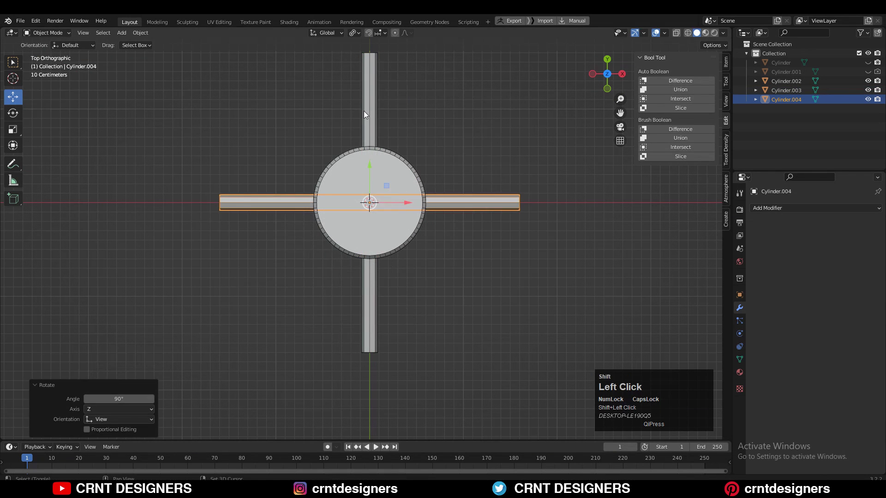
key(shift+d)
right_click(456, 107)
key(r)
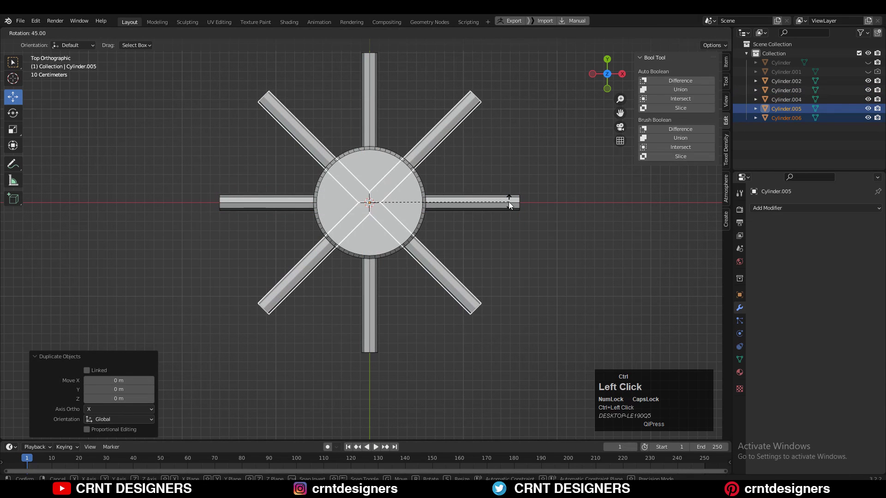
ctrl+click(508, 201)
middle_drag(488, 219, 464, 177)
- Add the two original bars to the selection and join all four octagonal cylinders into one object
shift+click(300, 190)
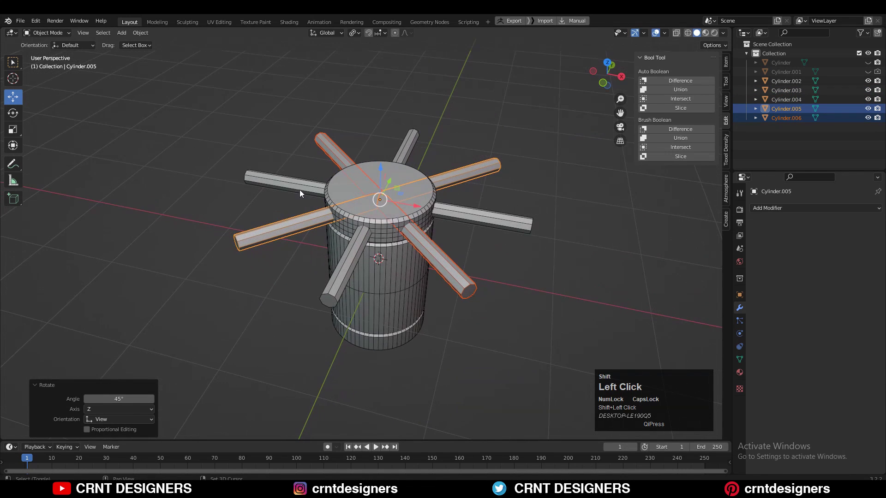
shift+click(413, 139)
right_click(508, 154)
drag(507, 155, 497, 175)
- Cut the joined bars from the body with a Bool Tool Brush Boolean Difference
middle_drag(501, 190, 471, 227)
scroll(472, 227, up, 5)
shift+click(411, 181)
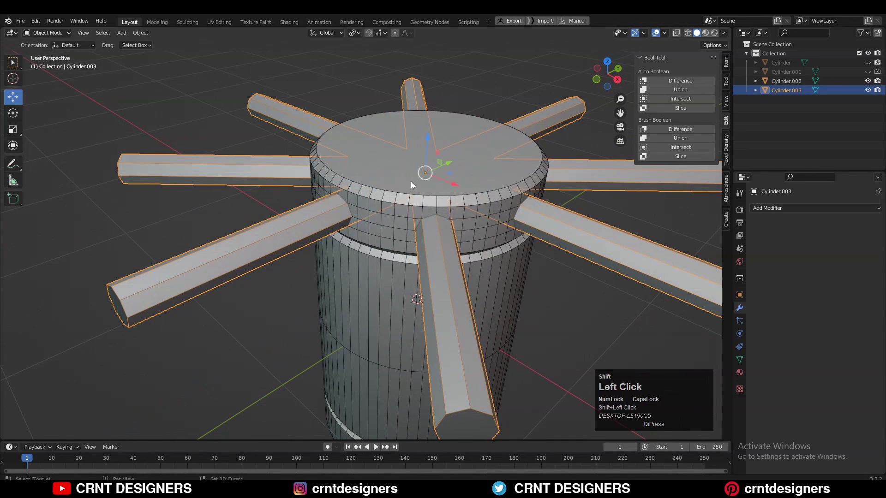
click(660, 130)
mouse_move(533, 104)
middle_down()
mouse_move(610, 284)
mouse_move(643, 267)
mouse_move(585, 289)
middle_up()
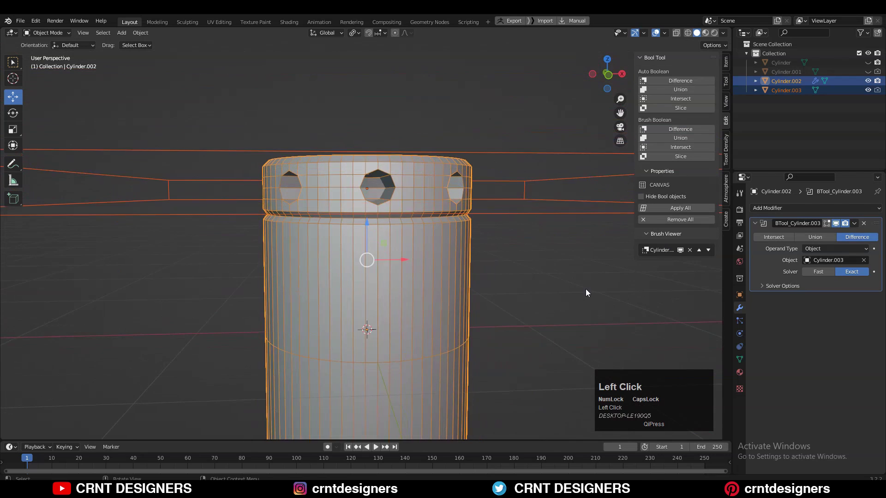
- Select the body alone and apply its boolean modifier
click(586, 290)
key(Tab)
key(Tab)
click(522, 258)
scroll(497, 270, up, 4)
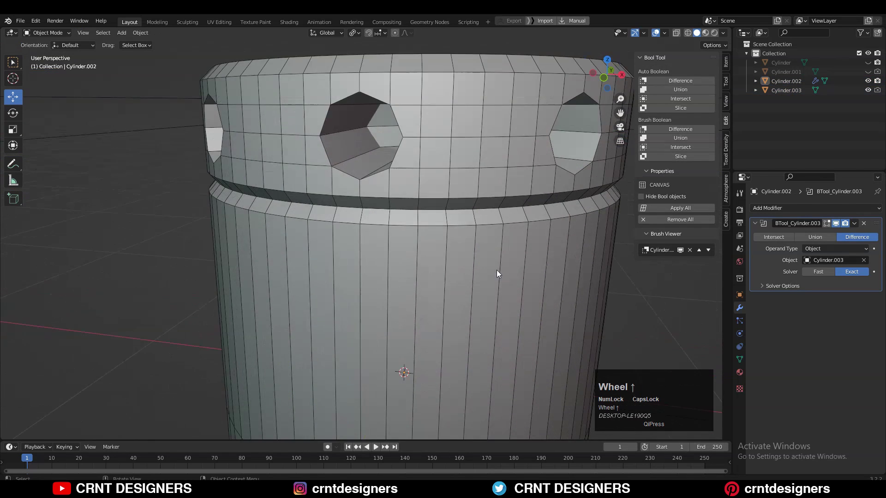
shift+middle_drag(496, 270, 494, 291)
click(831, 234)
- In Edit Mode with face selection, delete the inner wall faces left by the hole cuts
scroll(476, 181, down, 4)
key(Tab)
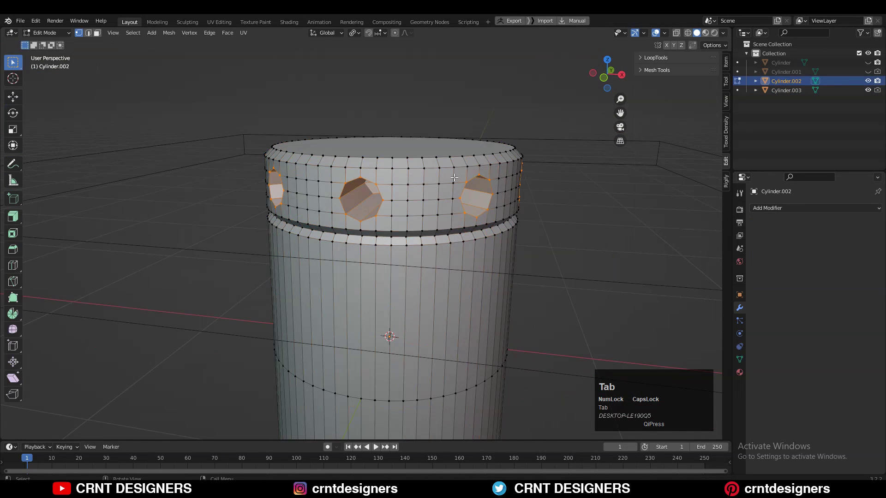
key(3)
middle_drag(403, 203, 393, 234)
key(x)
click(444, 198)
- Return to Object Mode and hide the joined octagonal cutter object
scroll(480, 217, down, 7)
key(Tab)
click(490, 209)
key(h)
middle_drag(489, 209, 464, 229)
- In the body's mesh, merge the two close vertices at the front hole's upper-left corner using At Last
scroll(465, 229, up, 7)
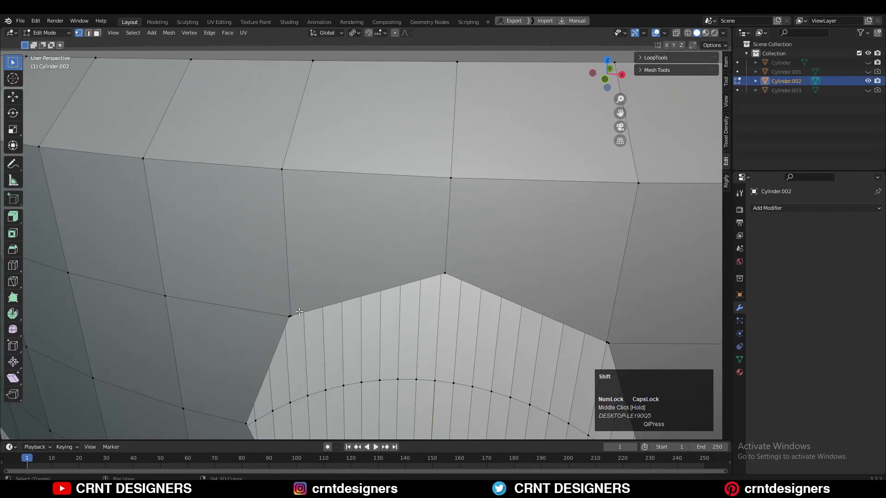
middle_drag(299, 312, 288, 284)
shift+click(288, 283)
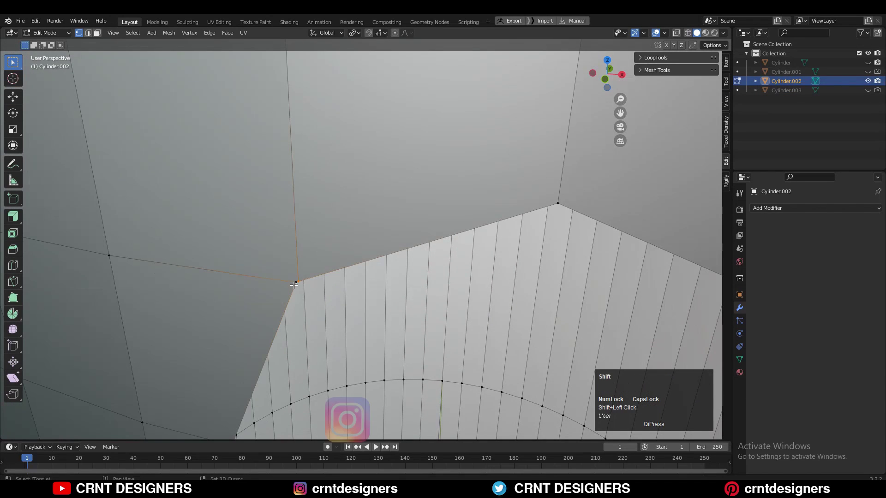
key(m)
click(310, 265)
scroll(311, 266, down, 6)
- Merge the two close vertices at the front hole's upper-right corner using At Last
shift+middle_drag(552, 274, 472, 251)
scroll(472, 251, up, 6)
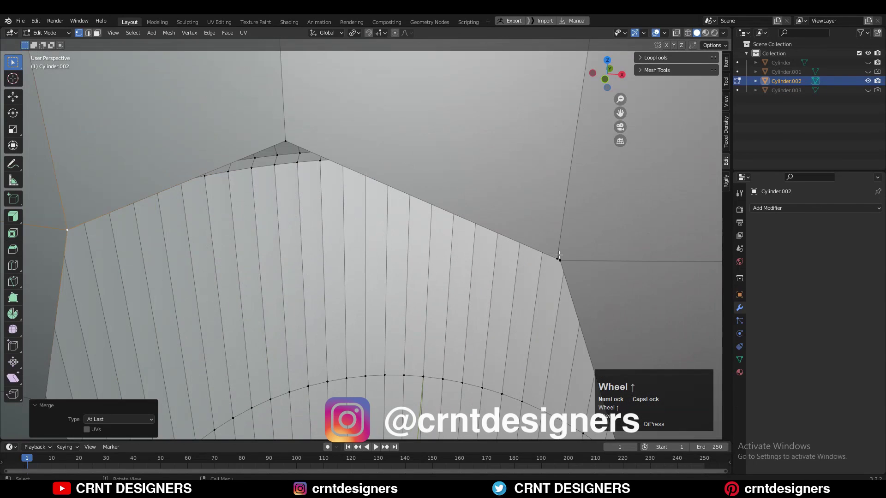
click(568, 269)
key(m)
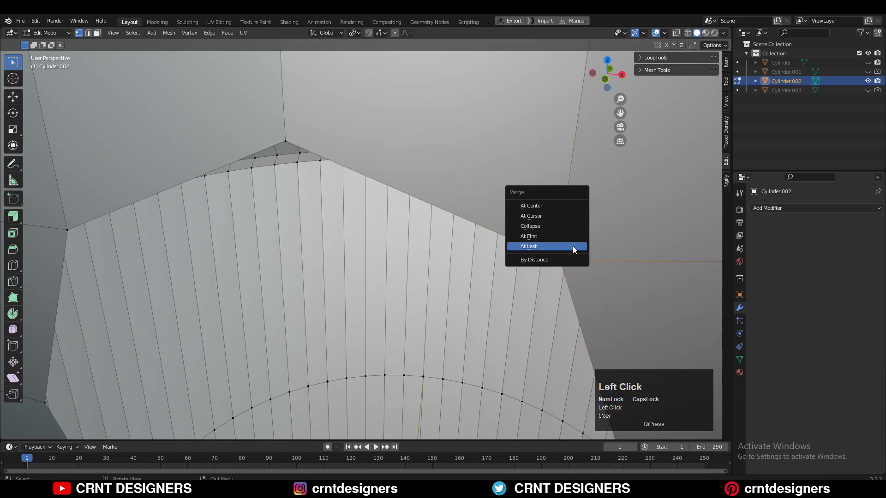
click(573, 249)
- Merge the close vertex pairs at the corners of the adjacent hole using At Last
scroll(545, 293, down, 5)
shift+middle_drag(544, 293, 486, 83)
ctrl+middle_drag(486, 83, 473, 281)
shift+click(469, 310)
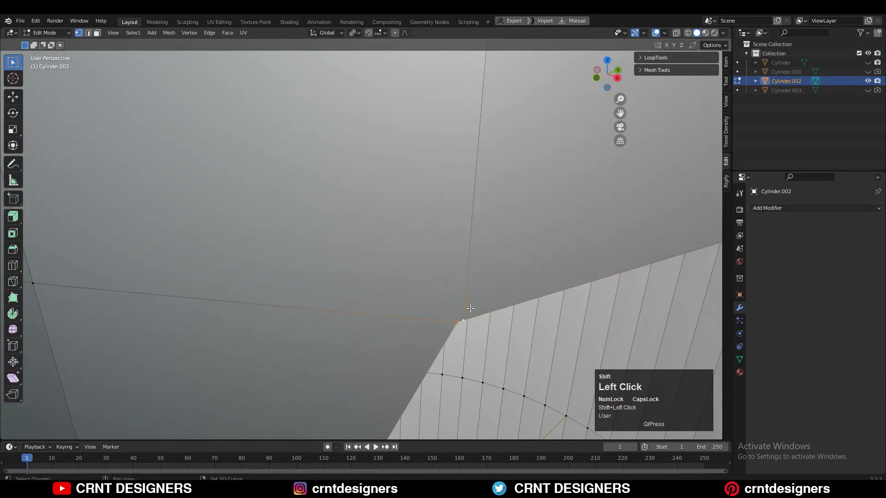
shift+click(454, 264)
shift+click(677, 305)
click(620, 299)
shift+click(614, 299)
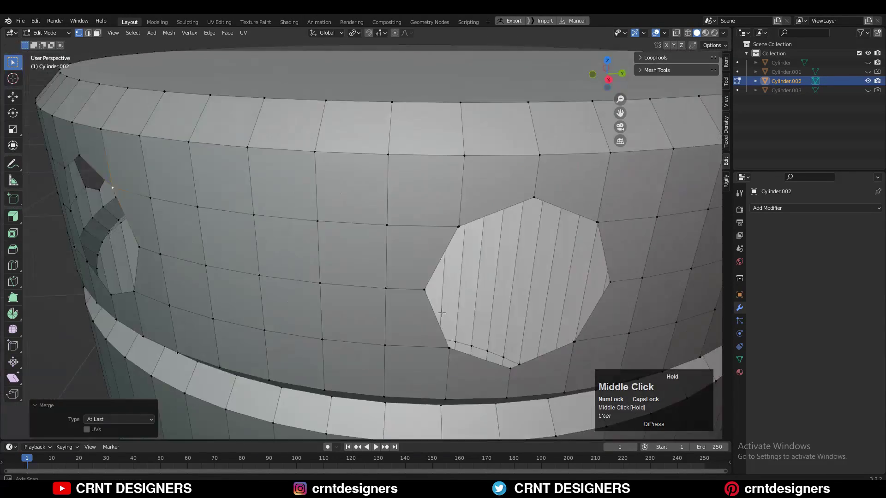
- Merge the close vertex pairs at the corners of the hole facing the X axis using At Last
scroll(450, 323, up, 7)
click(448, 416)
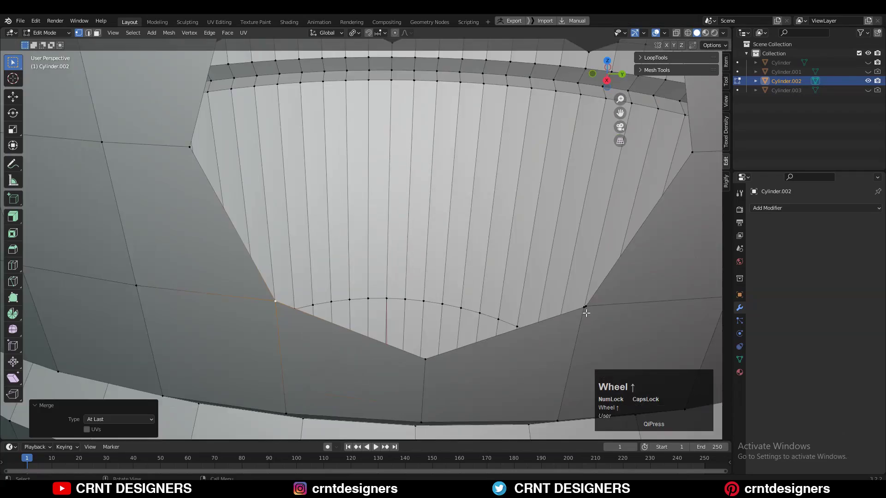
scroll(587, 312, up, 4)
click(579, 286)
shift+click(574, 290)
scroll(575, 292, down, 5)
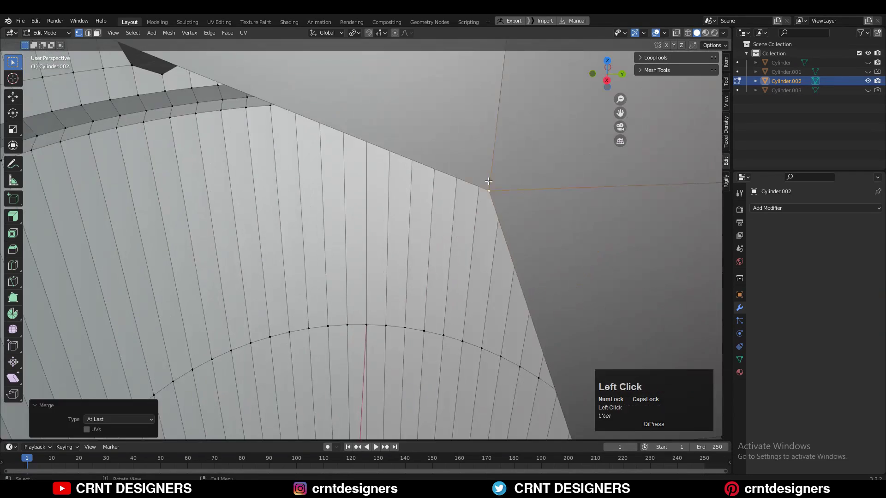
- Select the whole mesh and merge its remaining duplicate vertices by distance
key(a)
middle_drag(574, 293, 525, 237)
key(m)
click(411, 225)
- With edge selection, select the front hole's boundary edges and fill them with a face
click(606, 75)
key(2)
click(426, 133)
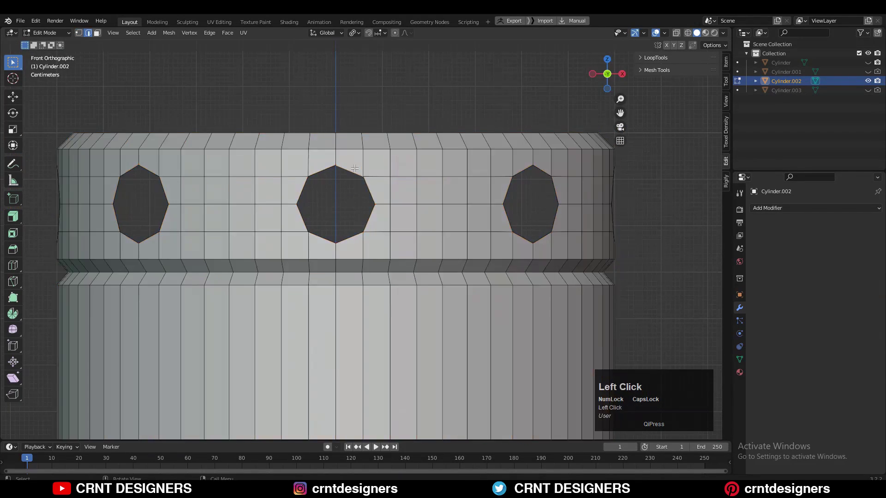
middle_drag(426, 132, 362, 298)
ctrl+shift+click(363, 298)
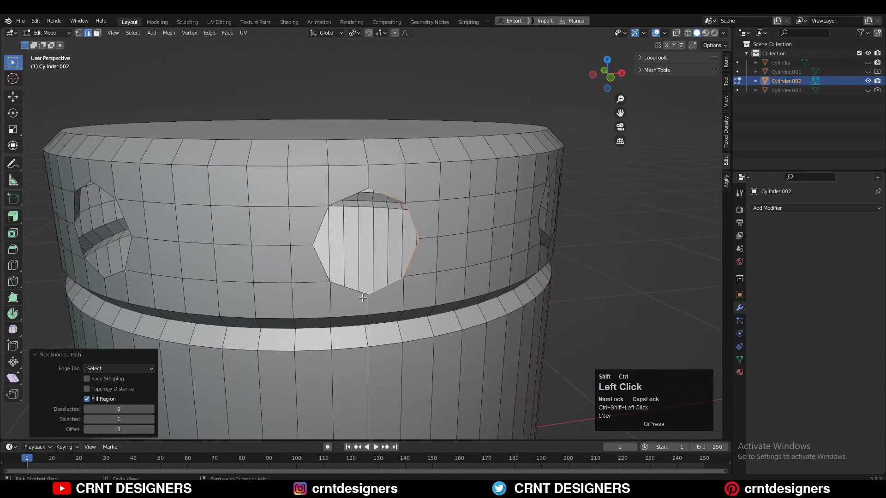
right_click(396, 197)
key(f)
- Select the boundary edges of each of the next two holes and fill them with faces
middle_drag(522, 244, 418, 256)
click(454, 235)
ctrl+shift+click(409, 325)
key(f)
scroll(466, 277, down, 4)
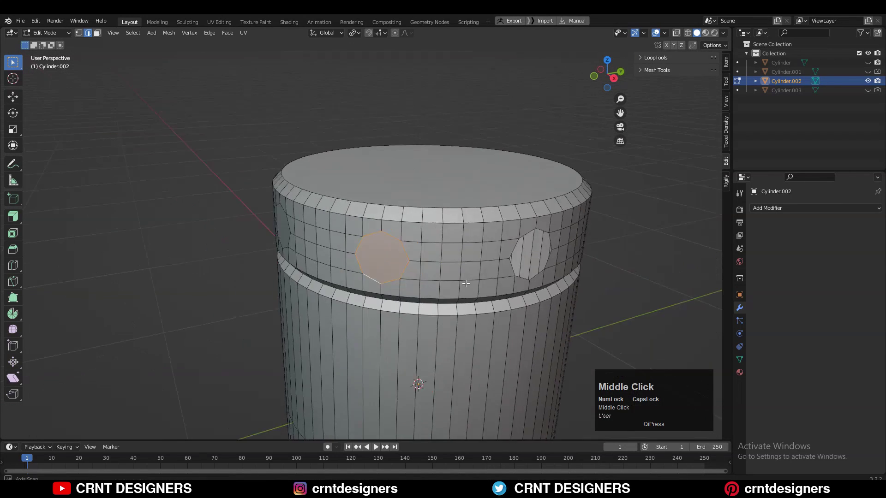
click(492, 251)
middle_drag(465, 283, 516, 277)
ctrl+shift+click(490, 287)
key(f)
- With face selection, select the octagonal faces filling the holes and inset them
key(3)
click(406, 210)
scroll(464, 221, down, 5)
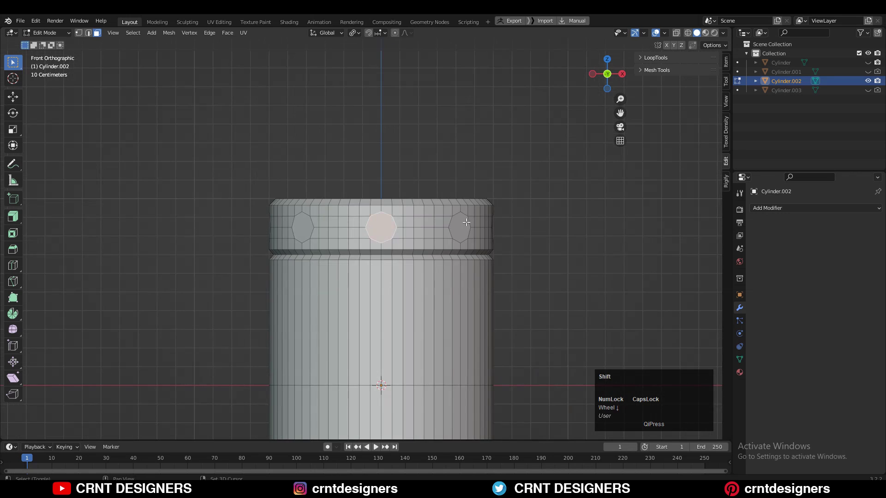
shift+click(466, 223)
middle_drag(466, 222, 596, 277)
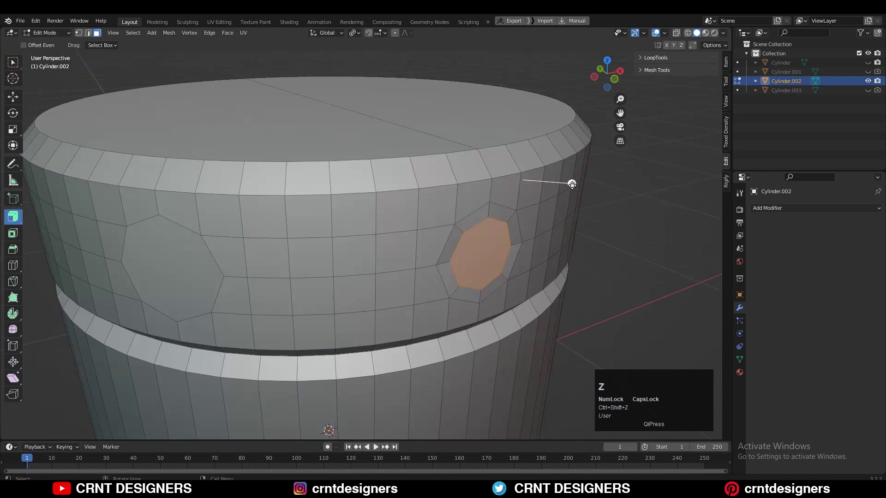
- Extrude the inset octagonal faces inward along their normals by about 0.0145 m and scale them to 0.7
drag(586, 206, 586, 206)
key(s)
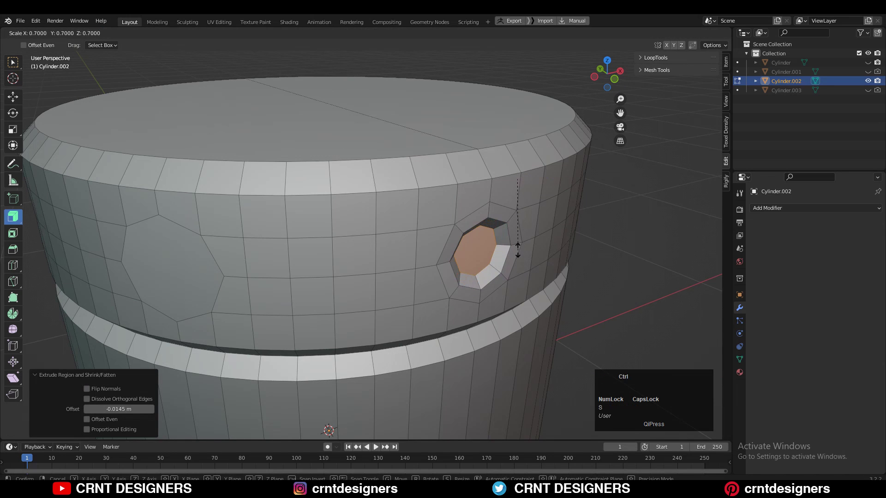
ctrl+click(518, 246)
scroll(506, 241, down, 3)
middle_drag(506, 241, 420, 241)
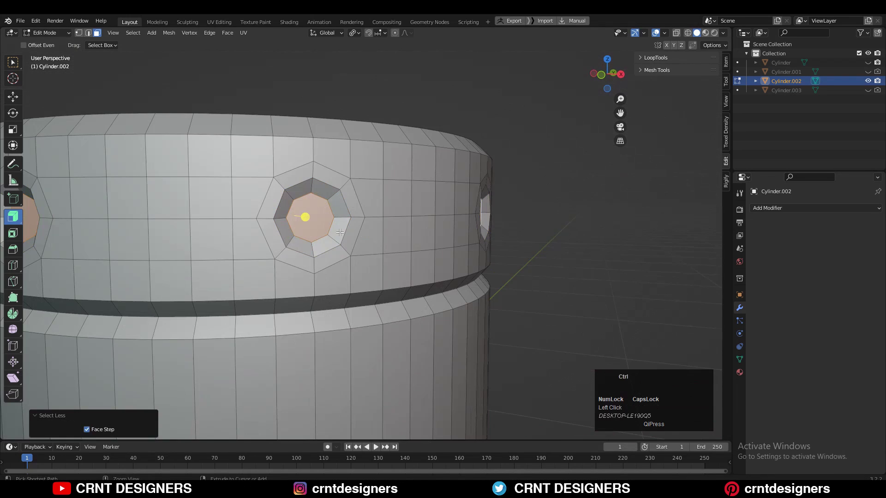
- Extrude the recess floor faces further inward along their normals by about 0.0263 m and inset them
right_click(428, 182)
mouse_move(438, 186)
click(480, 189)
scroll(434, 231, down, 2)
middle_drag(369, 233, 450, 233)
drag(449, 235, 453, 239)
drag(456, 245, 456, 240)
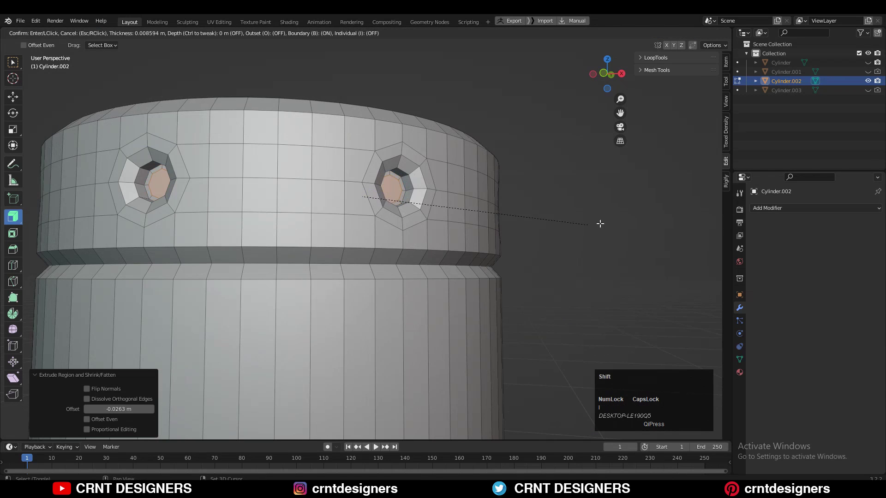
click(609, 225)
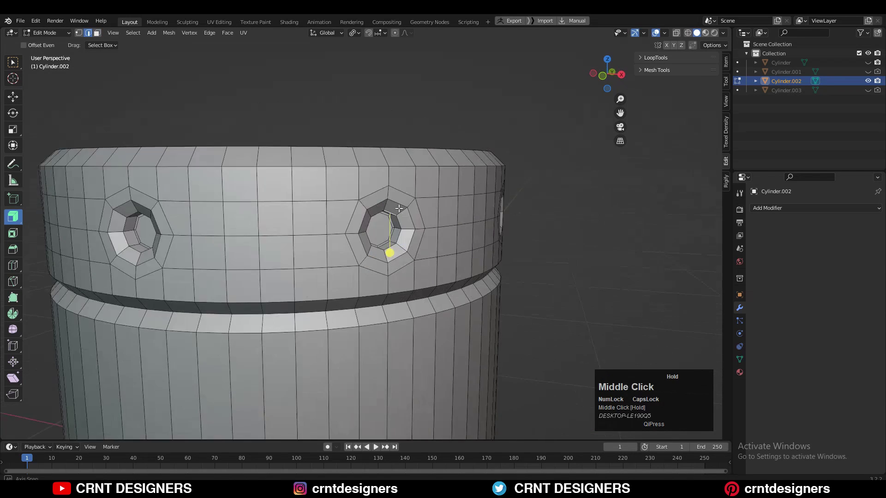
- Select the rim edge loops of the recesses and bevel them about 0.00414 m wide with 2 segments
middle_drag(388, 252, 390, 273)
ctrl+shift+click(389, 273)
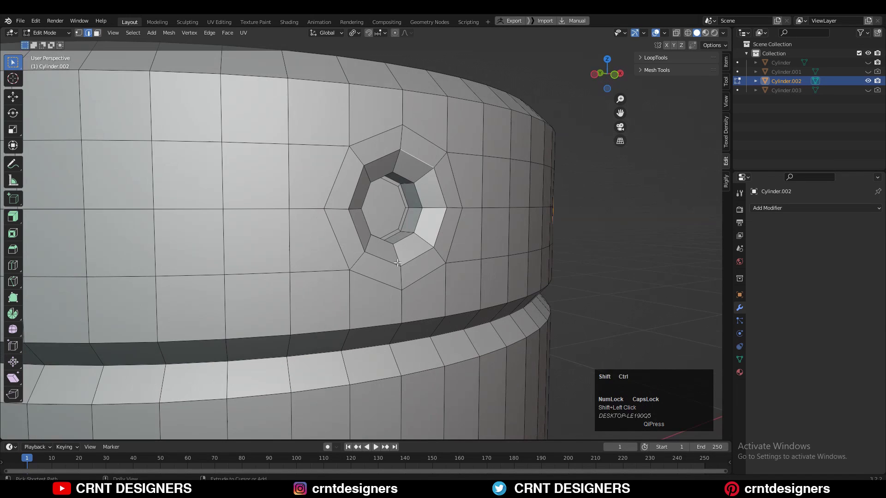
ctrl+shift+click(379, 237)
middle_drag(543, 231, 537, 245)
ctrl+middle_drag(536, 244, 534, 263)
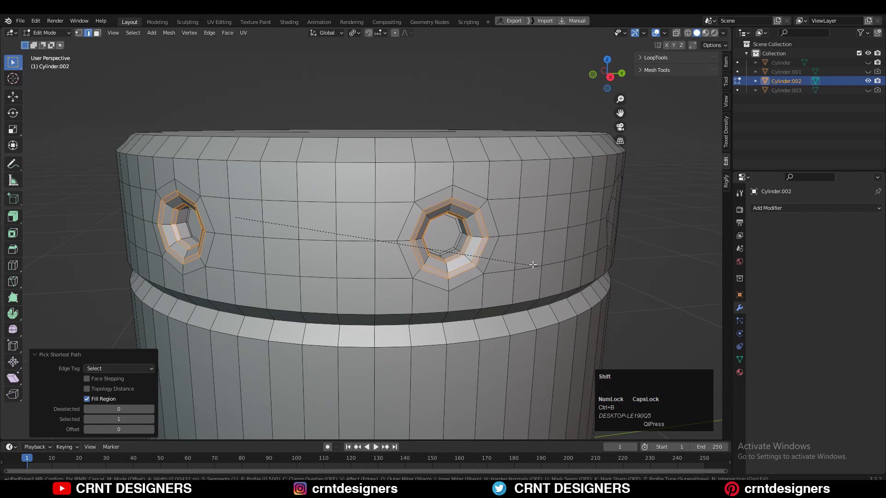
click(536, 266)
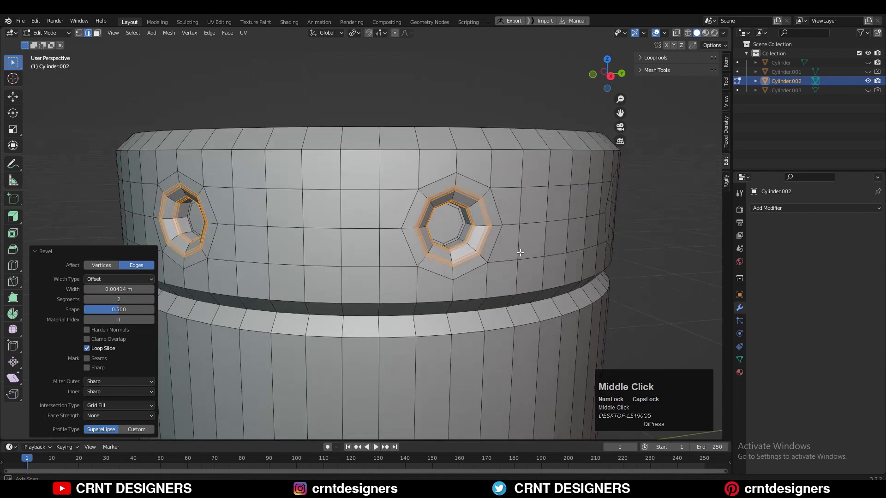
- Set the recess rim bevel's shape to 1.000 and add a level 2 Subdivision modifier to the cylinder
middle_drag(537, 266, 383, 222)
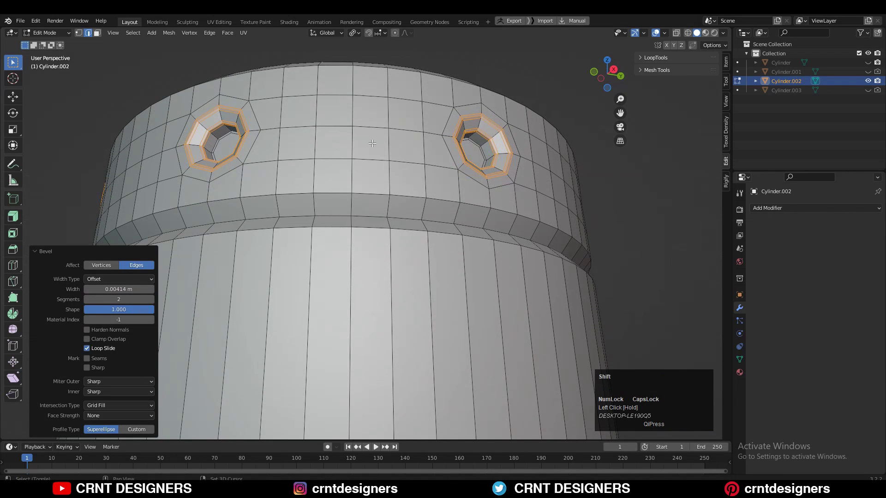
shift+middle_drag(372, 143, 311, 153)
middle_drag(323, 258, 382, 265)
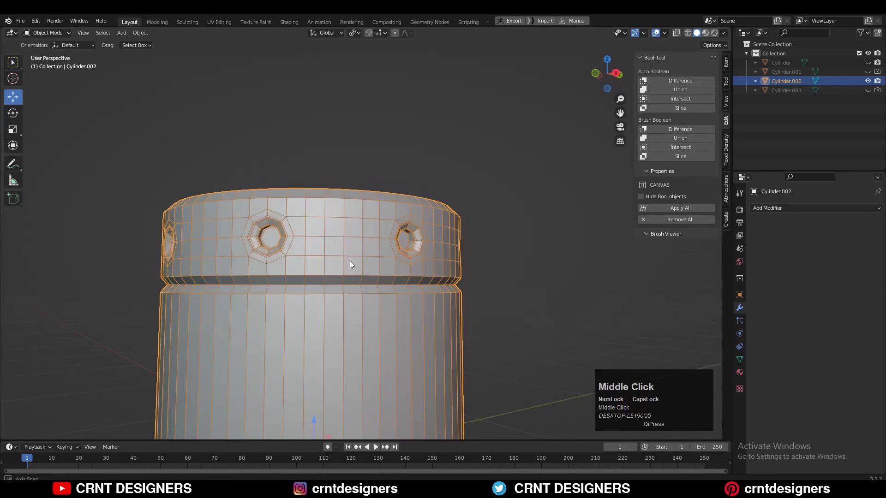
key(ctrl+2)
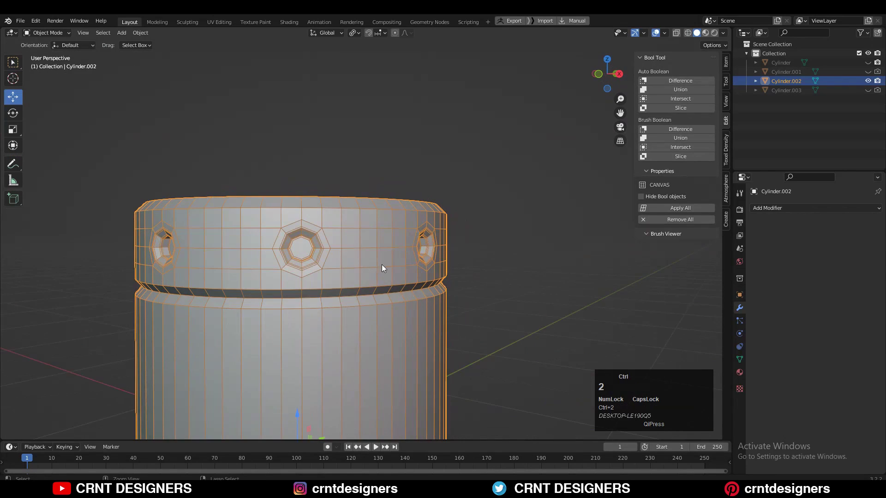
scroll(323, 270, down, 3)
middle_drag(286, 273, 313, 277)
click(655, 33)
scroll(422, 261, up, 4)
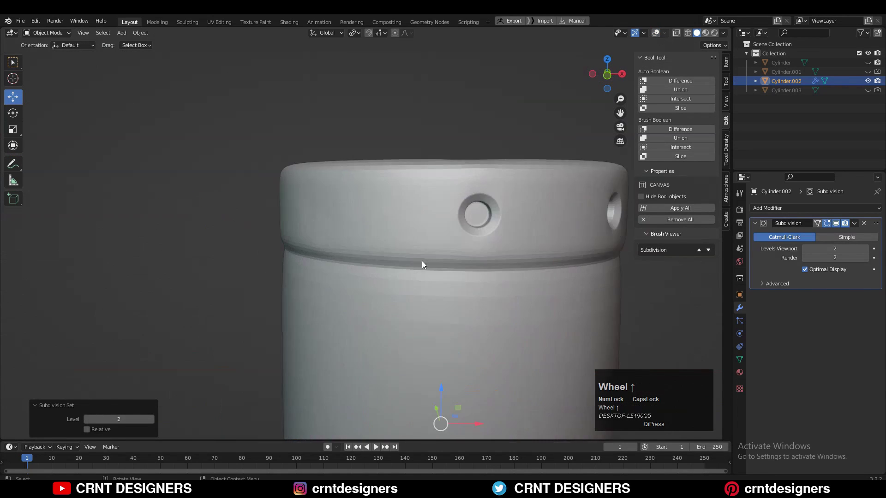
- Shade the subdivided cylinder smooth and check its surface around the recesses from the front with overlays hidden
scroll(422, 261, up, 1)
right_click(472, 192)
click(473, 192)
middle_drag(558, 194, 502, 203)
click(607, 75)
scroll(511, 182, down, 2)
scroll(526, 173, up, 3)
click(539, 165)
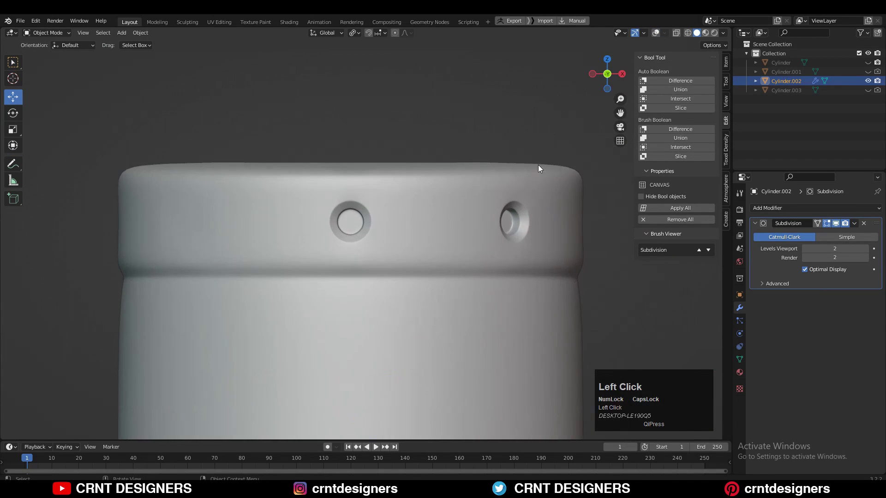
- Turn off the subdivision display in Edit Mode, box-select the V-groove's edge loops through the mesh, and bevel them
click(656, 32)
key(Tab)
scroll(476, 262, up, 2)
click(826, 223)
scroll(358, 291, up, 1)
key(2)
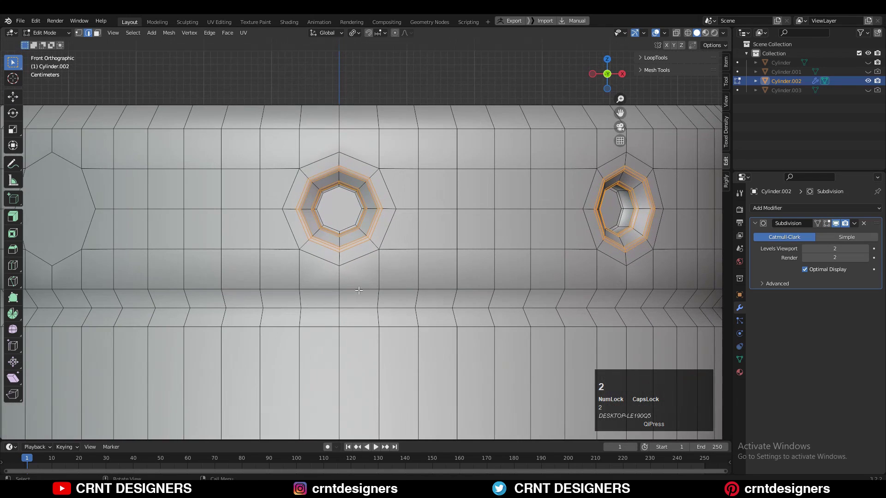
click(359, 291)
scroll(359, 291, down, 2)
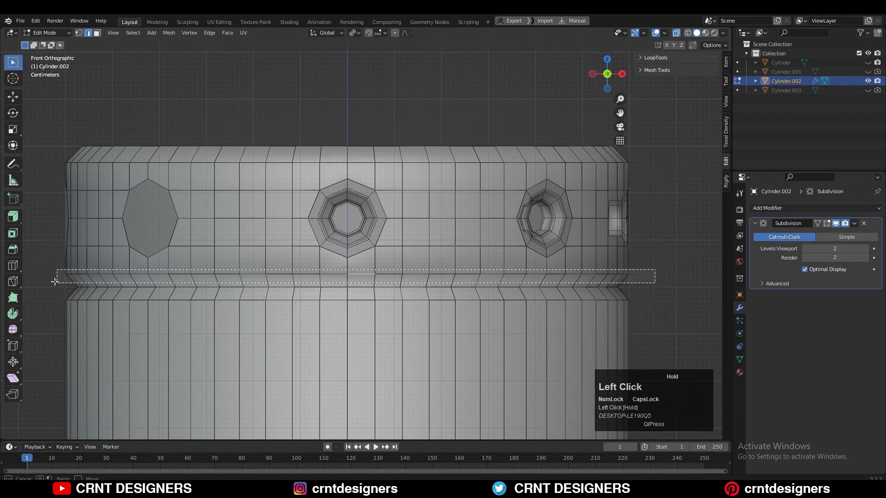
click(430, 332)
key(Tab)
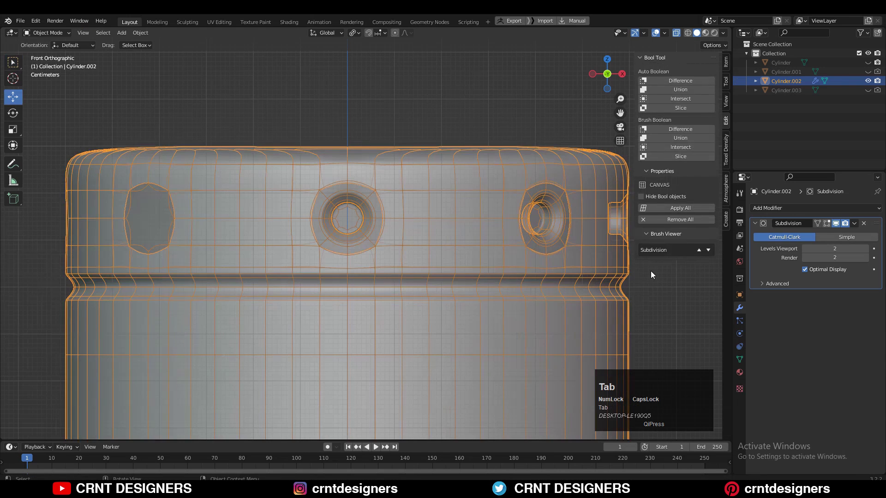
- Turn off X-ray, select the whole cylinder mesh, and symmetrize it from +X to -X
click(656, 32)
scroll(349, 214, down, 3)
middle_drag(349, 214, 379, 270)
scroll(425, 276, down, 1)
scroll(424, 272, down, 2)
scroll(380, 270, up, 3)
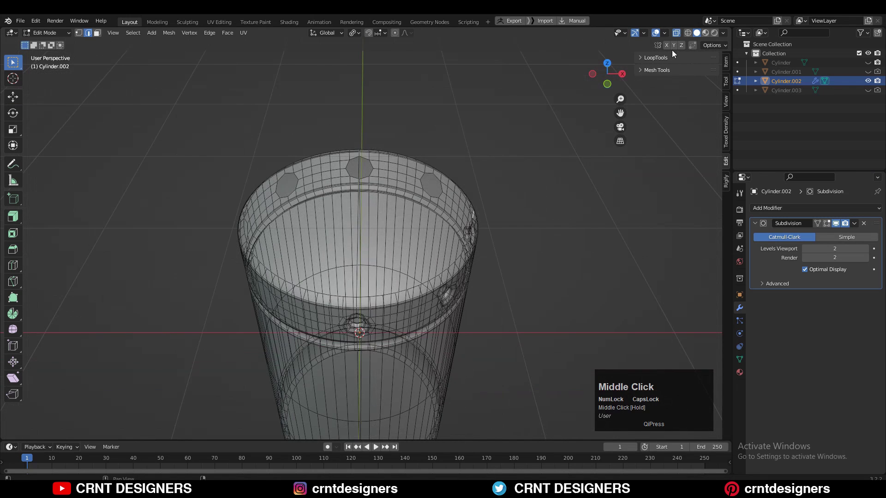
click(676, 33)
middle_drag(409, 224, 323, 138)
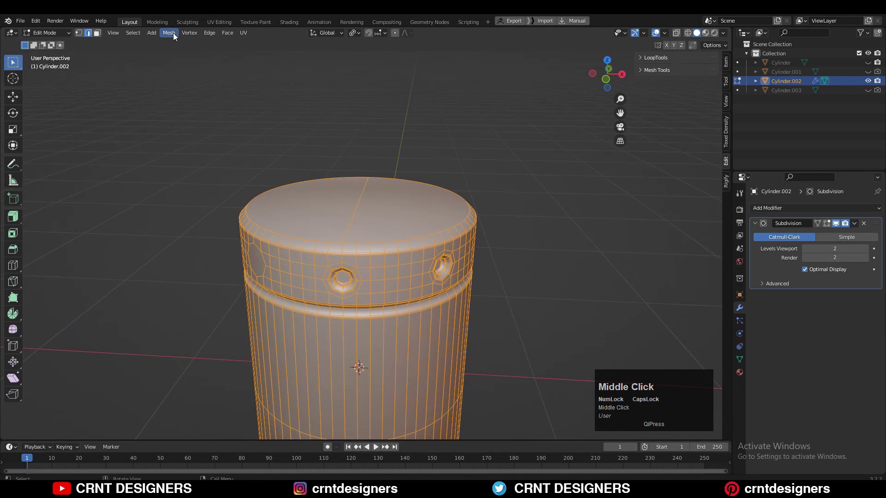
click(169, 32)
click(200, 174)
- Symmetrize the whole cylinder mesh from -Y to +Y
key(a)
click(168, 33)
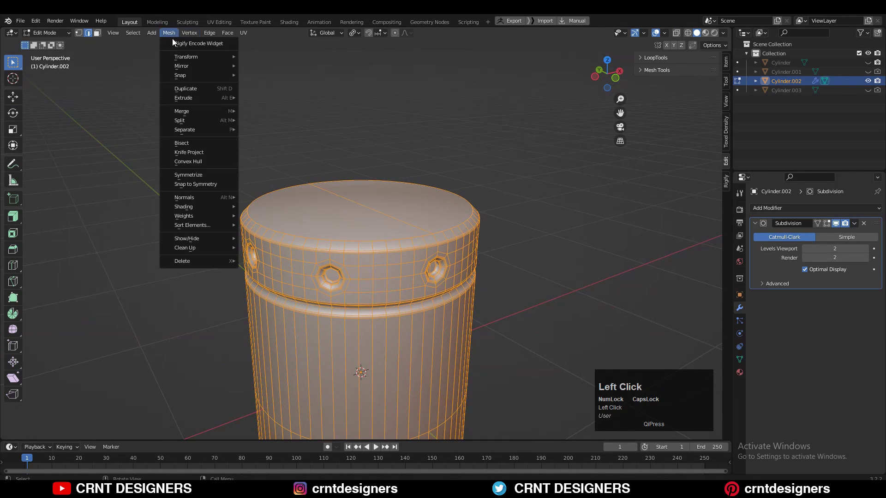
click(200, 175)
middle_drag(200, 174, 131, 420)
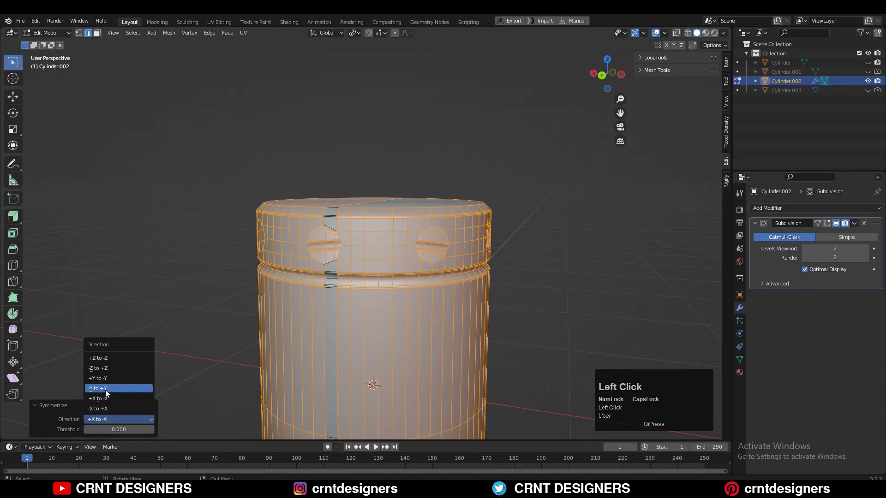
click(105, 390)
- Select the faces of the cylinder's top cap and inset them to form a ring inside the rim
middle_drag(323, 231, 198, 286)
key(3)
drag(337, 190, 388, 235)
scroll(488, 224, up, 2)
key(i)
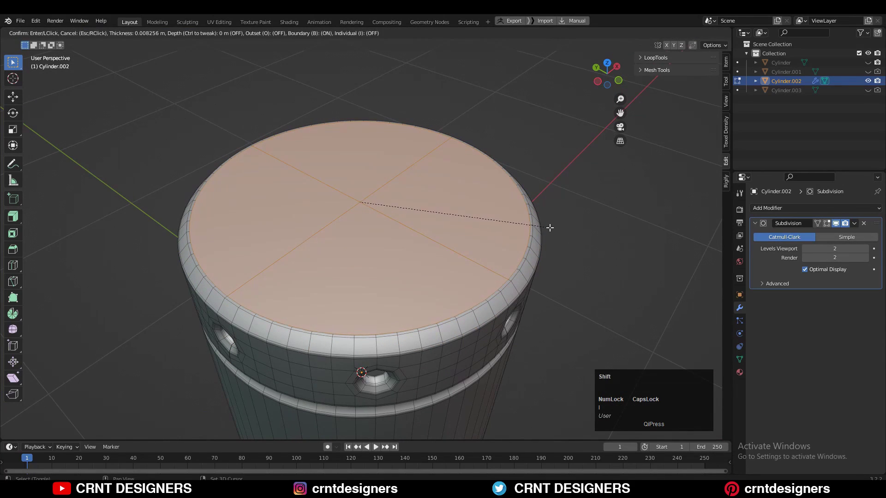
click(550, 227)
- Add one edge loop around the chamfer of the top rim with a slide factor of about -0.718
scroll(589, 245, up, 2)
key(ctrl+r)
click(577, 306)
click(578, 308)
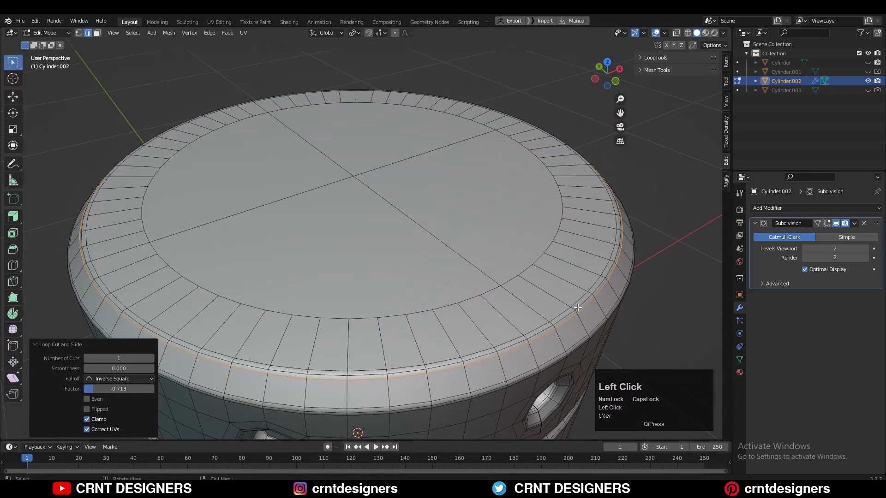
- Delete the inner faces of the top cap and close the opening with a Grid Fill
key(3)
drag(372, 151, 332, 203)
key(x)
click(323, 204)
key(2)
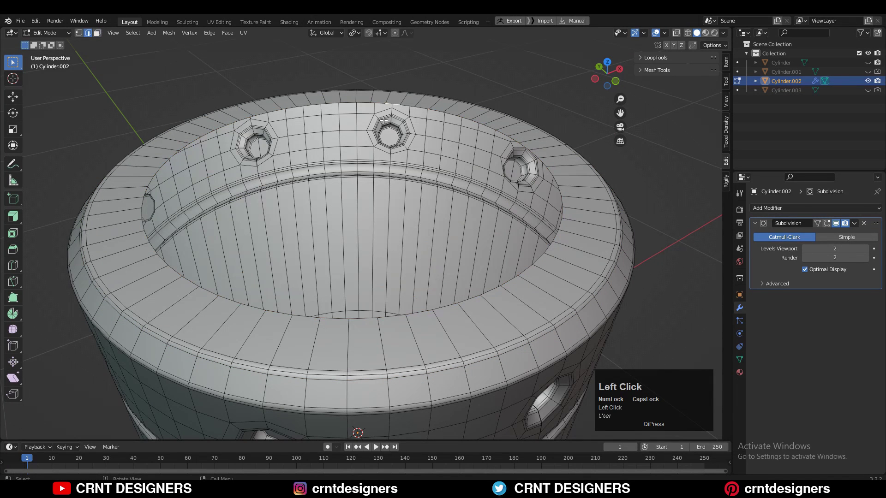
ctrl+shift+click(270, 317)
click(228, 32)
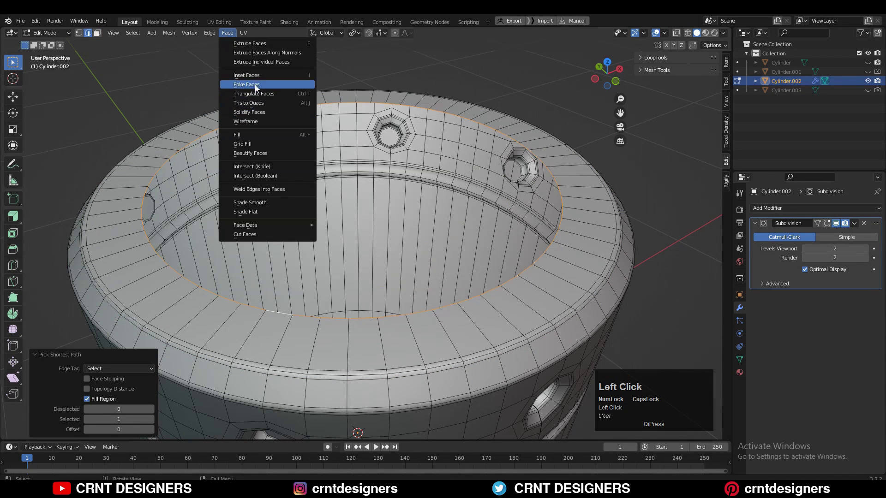
click(255, 144)
- Select the whole mesh and symmetrize it from +Z to -Z to copy the top details onto the base
scroll(351, 240, down, 5)
scroll(451, 352, up, 3)
key(a)
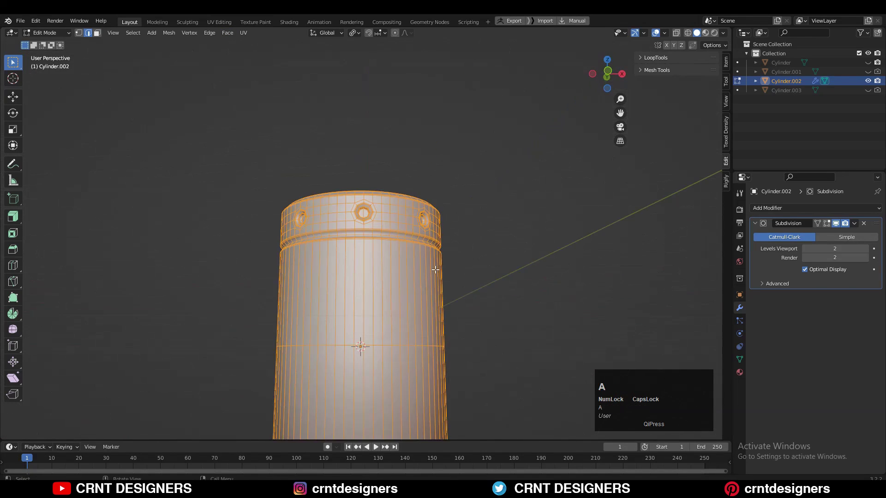
scroll(192, 35, up, 1)
click(170, 33)
click(187, 174)
click(119, 419)
click(99, 356)
- Add four evenly spaced horizontal edge loops to the upper half and four to the lower half of the cylinder body
scroll(439, 277, down, 4)
shift+middle_drag(439, 277, 428, 212)
key(ctrl+z)
click(382, 193)
right_click(382, 193)
key(ctrl+r)
ctrl+scroll(373, 266, up, 1)
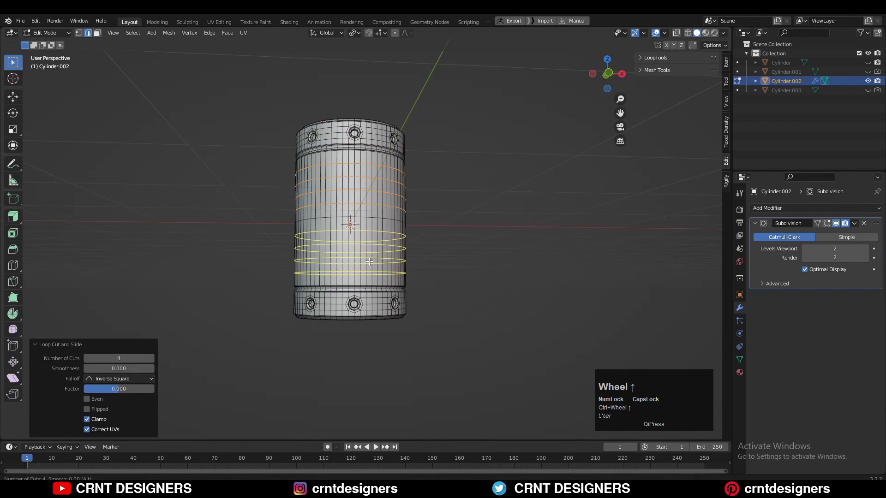
middle_drag(370, 261, 449, 201)
- Return to Object Mode, shade the completed cylinder smooth, and inspect it with overlays hidden
key(Tab)
right_click(384, 201)
click(384, 201)
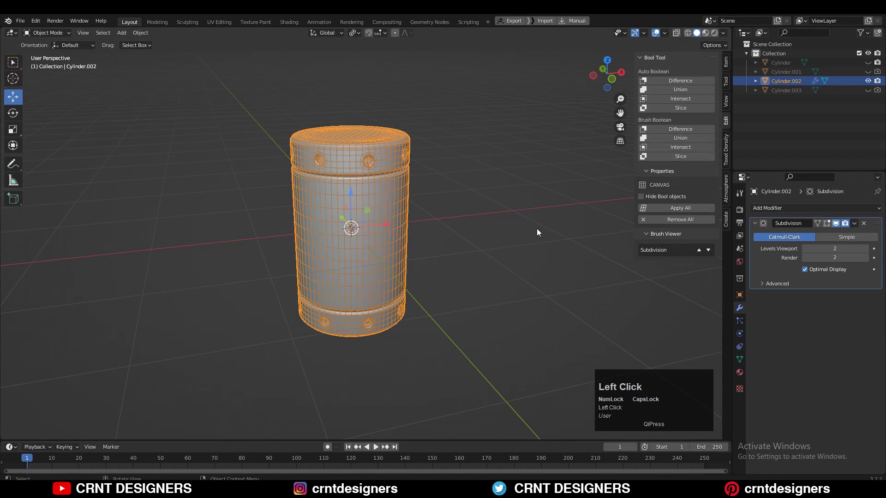
middle_drag(550, 225, 489, 224)
scroll(430, 259, up, 5)
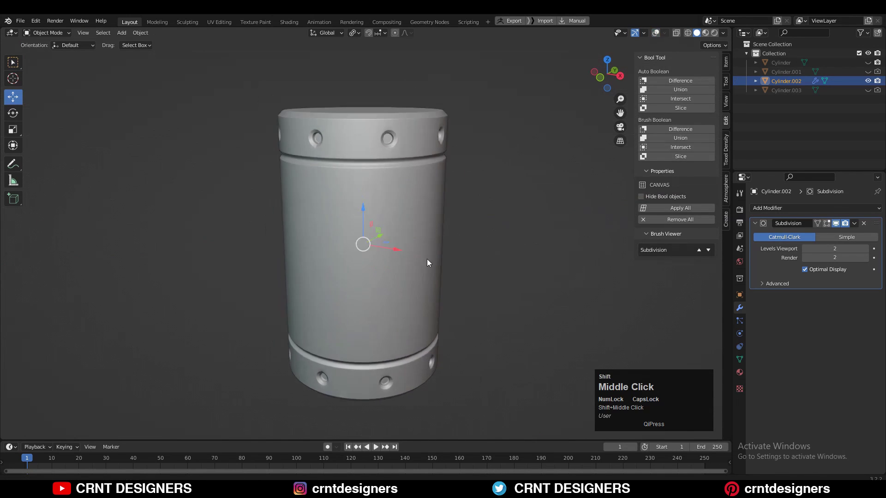
- Dissolve the stray doubled edges along the vertical seam inside and below the upper front recess
key(Tab)
middle_drag(435, 262, 382, 288)
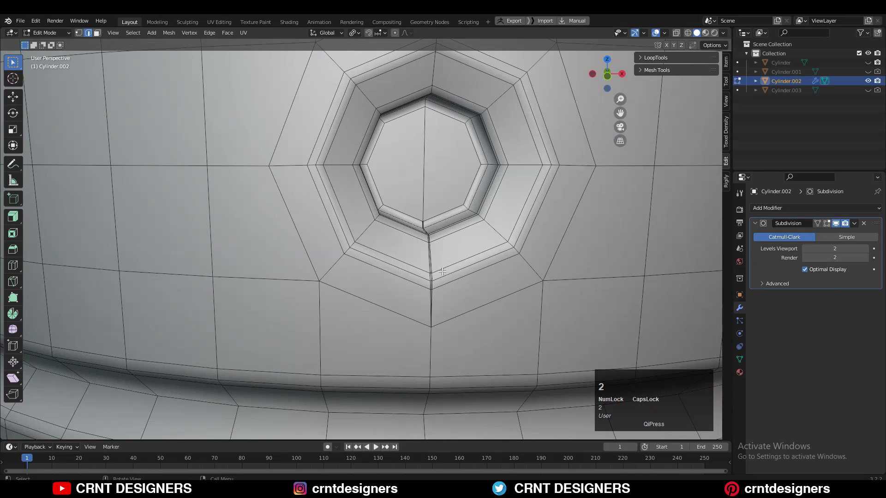
middle_drag(437, 301, 454, 276)
scroll(454, 276, up, 4)
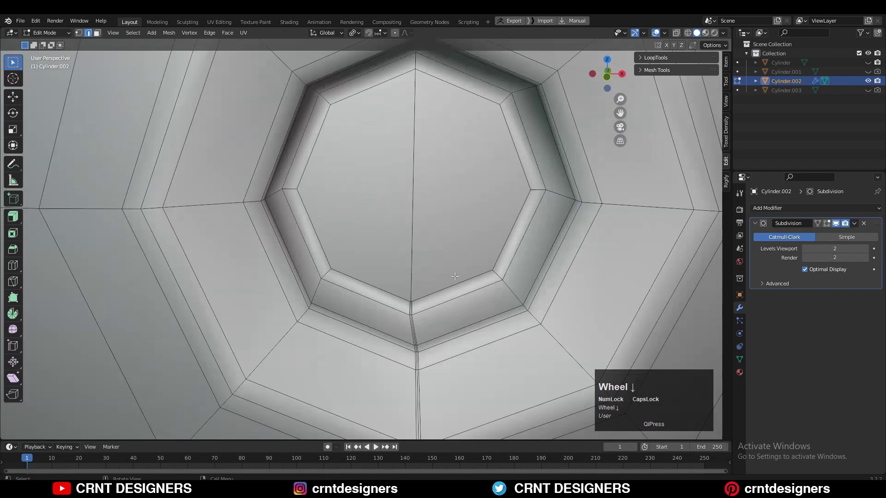
ctrl+click(414, 309)
key(ctrl+x)
click(409, 309)
shift+middle_drag(395, 429, 374, 362)
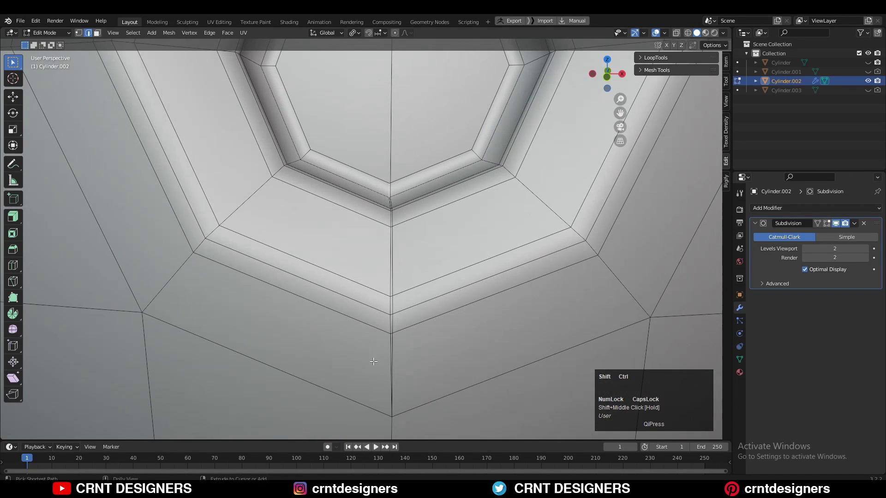
ctrl+click(391, 355)
key(ctrl+x)
ctrl+middle_drag(434, 247, 433, 269)
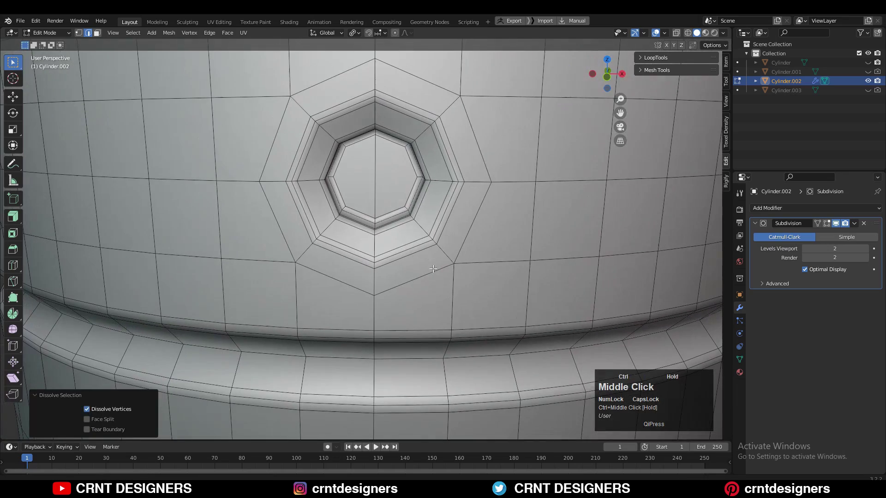
- Select the floor faces of the upper recesses from the front round the side and inset them by 0.01567 m
scroll(464, 312, down, 3)
key(KP_1)
key(3)
scroll(457, 210, down, 1)
click(445, 215)
middle_drag(494, 179, 406, 194)
shift+click(215, 209)
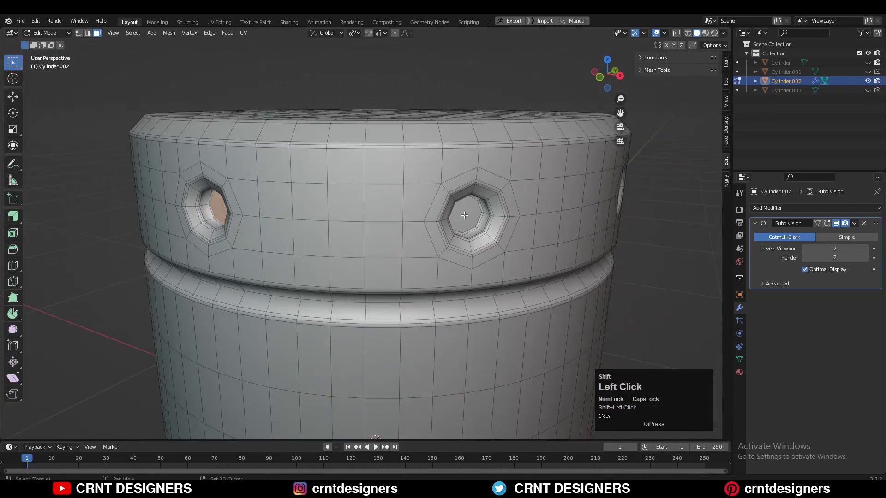
middle_drag(517, 209, 420, 208)
shift+click(250, 172)
shift+click(581, 171)
middle_drag(595, 217, 496, 206)
shift+click(411, 206)
middle_drag(567, 208, 496, 210)
click(608, 74)
scroll(507, 171, up, 6)
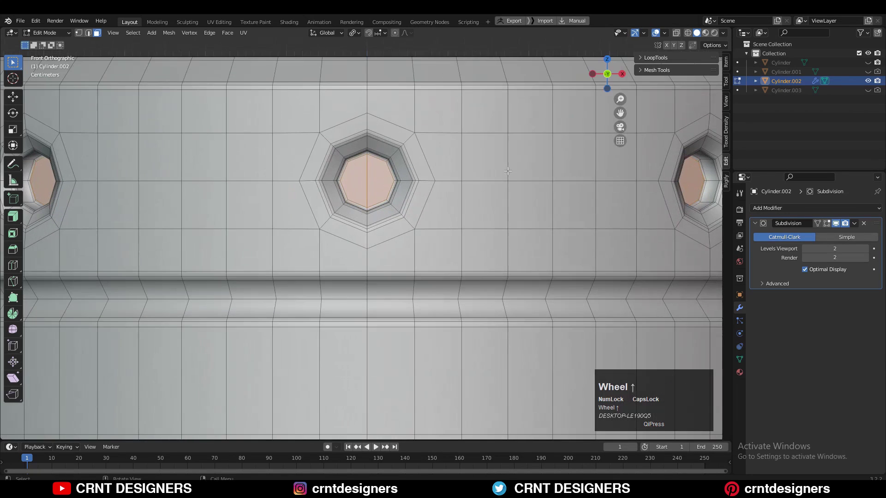
click(492, 172)
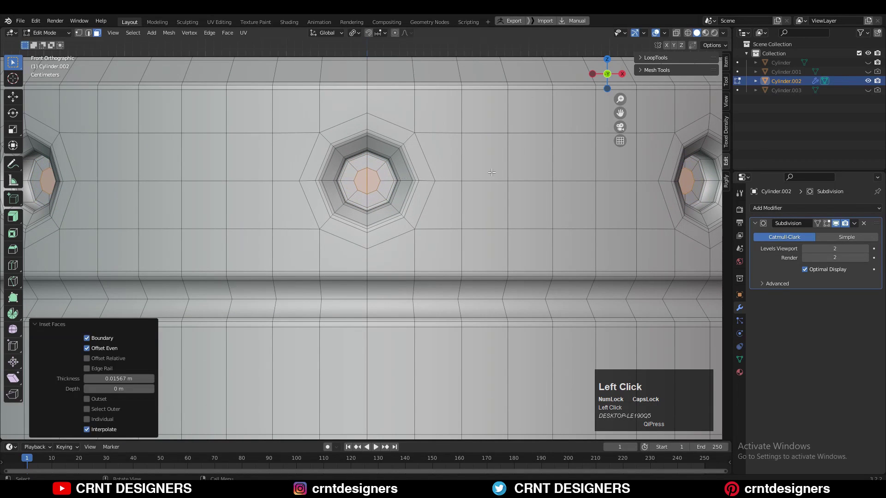
- Merge the front recess's inset floor faces at the centre and dissolve the diagonal edges to leave quads
key(ctrl+z)
click(374, 181)
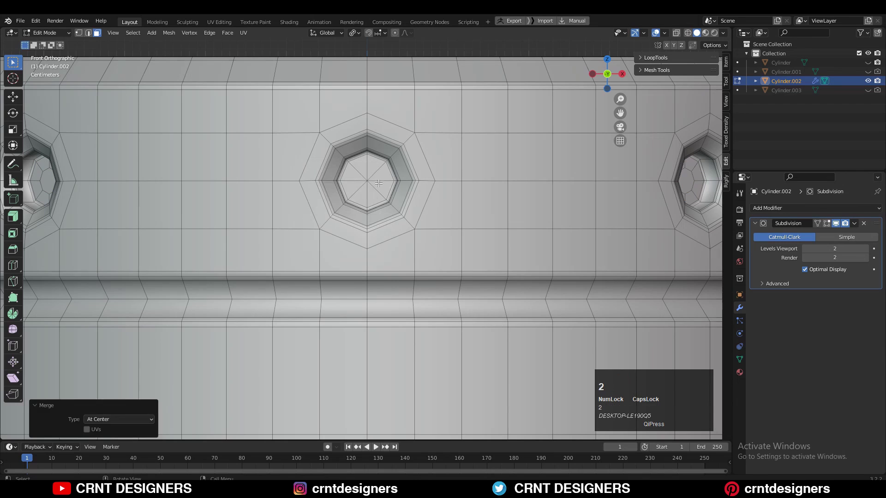
key(ctrl+x)
- Merge the inset floor face of the recess between the front and the +X side at its centre and dissolve its diagonal edges
middle_drag(522, 202, 376, 215)
key(3)
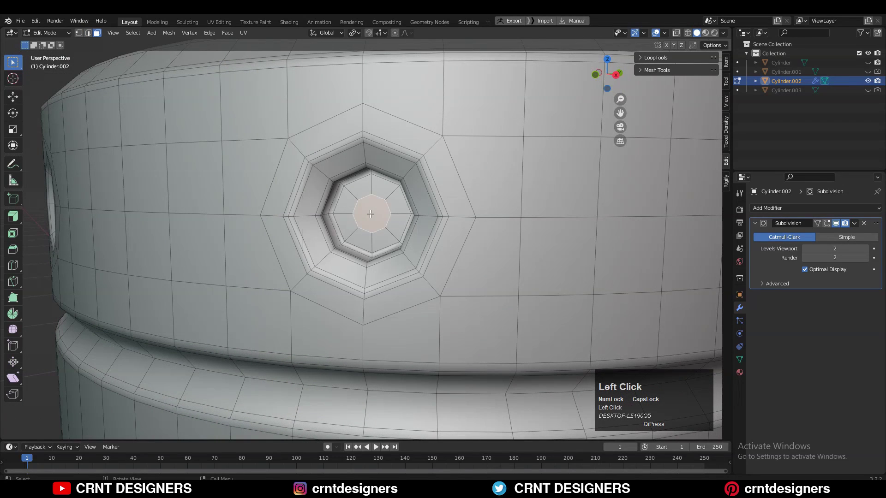
key(m)
click(371, 214)
key(2)
click(362, 204)
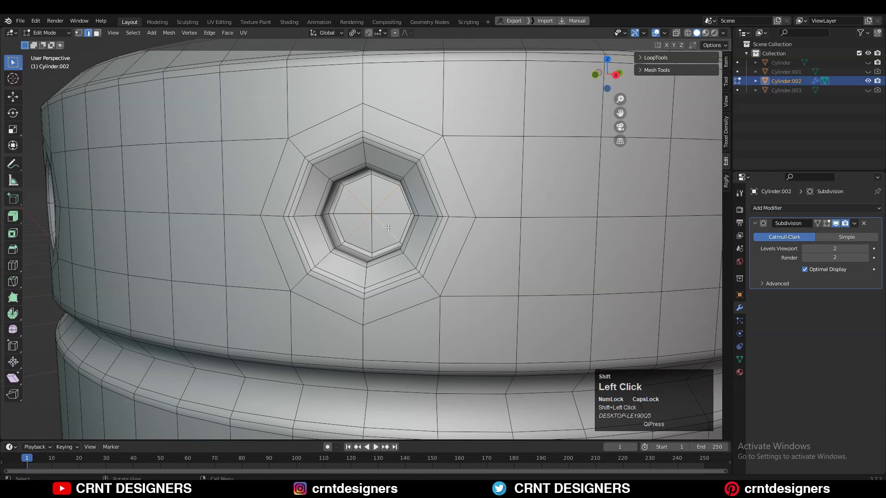
scroll(388, 227, down, 3)
- Merge the inset floor face of the recess on the +X side at its centre and dissolve its diagonal edges
middle_drag(388, 228, 394, 212)
key(3)
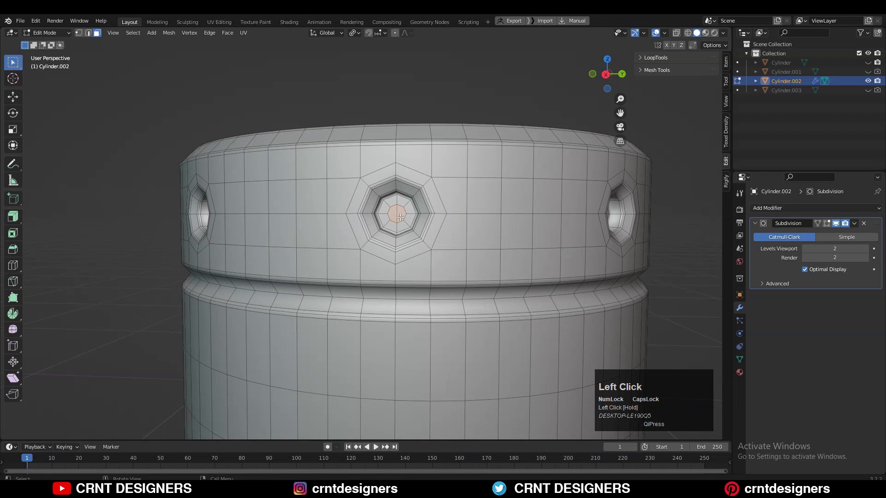
click(400, 218)
key(2)
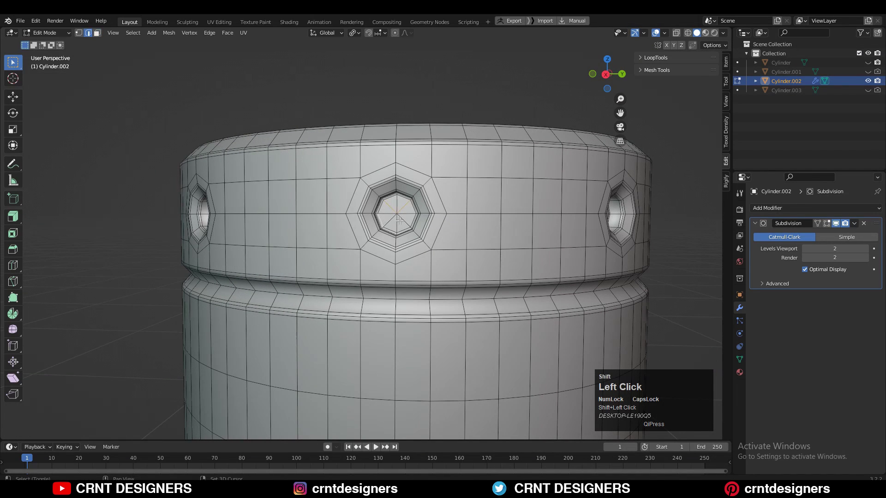
shift+click(403, 224)
key(ctrl+x)
ctrl+middle_drag(403, 223, 403, 286)
middle_drag(404, 287, 459, 228)
key(Tab)
key(Tab)
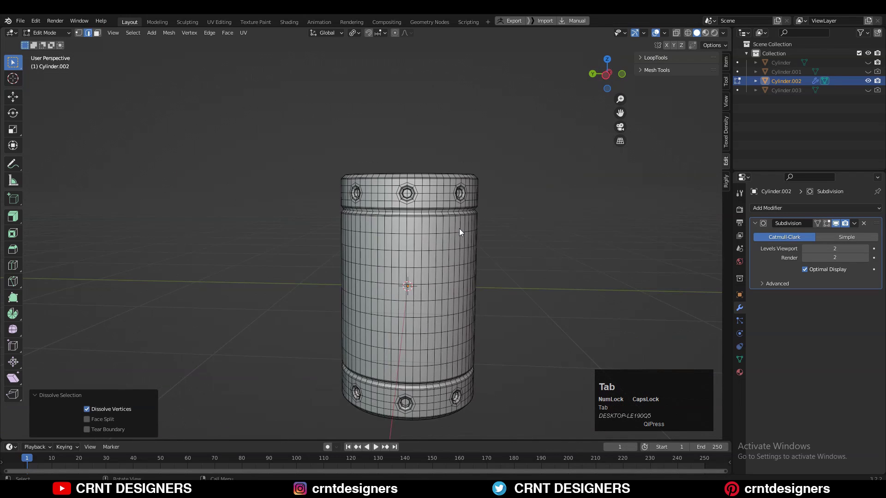
- Select the whole mesh and symmetrize it to carry the cleaned recess floors over to the other recesses
key(a)
click(604, 77)
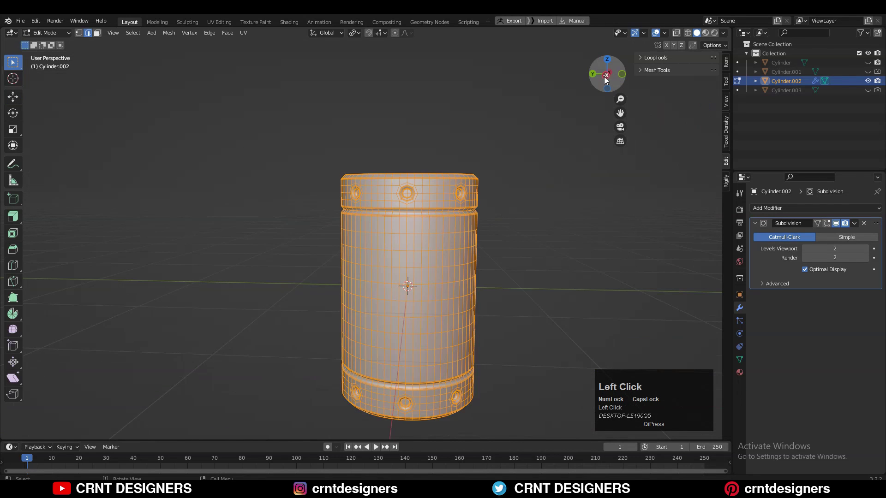
click(606, 80)
click(168, 33)
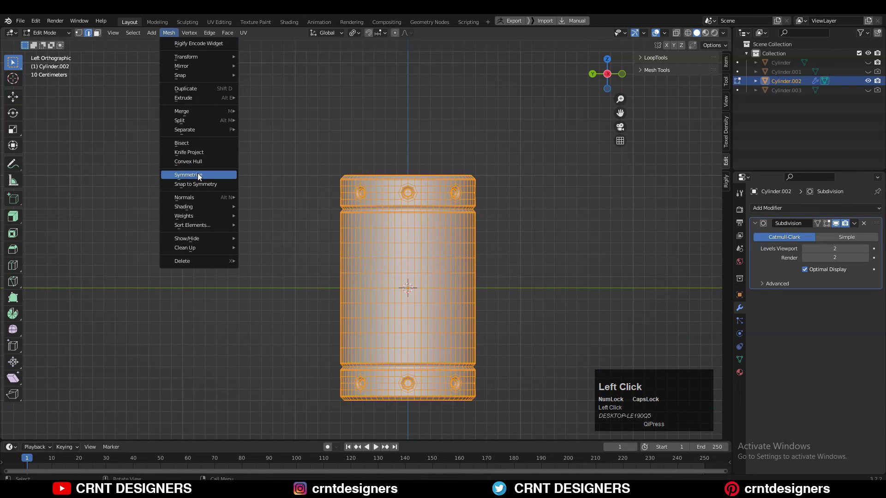